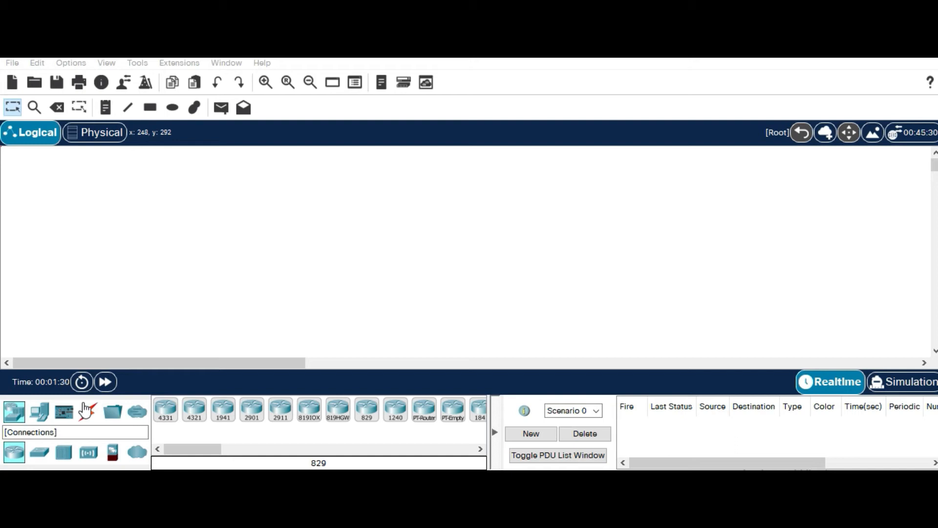
Place two PC end devices side by side in the logical workspace, with PC1 level with PC0.
click(36, 417)
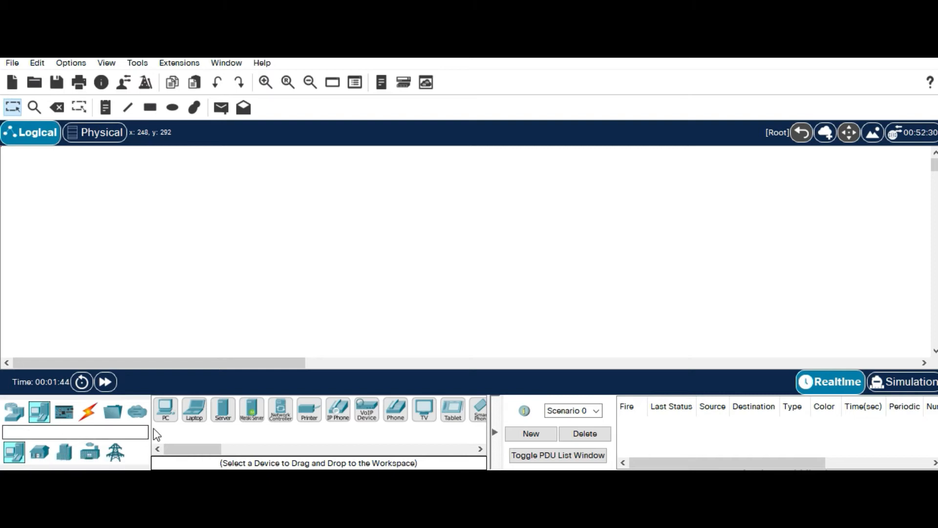
click(169, 416)
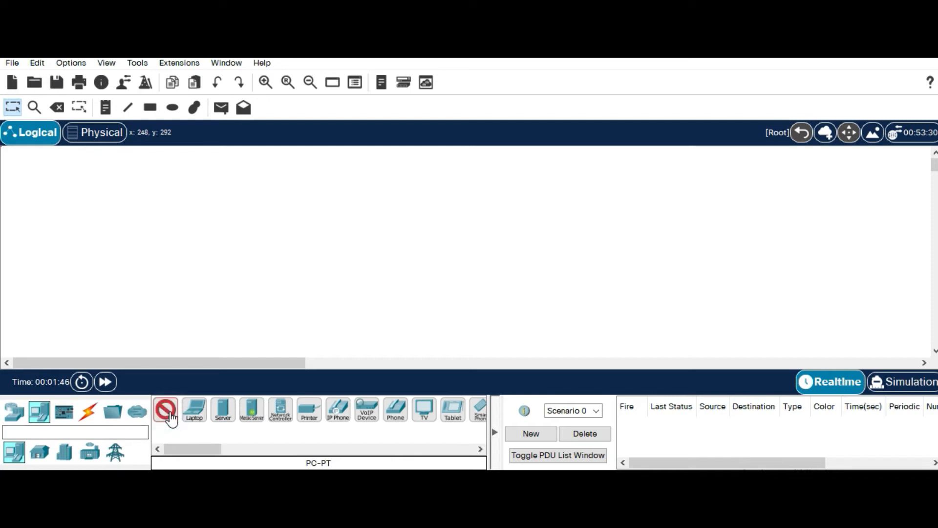
click(213, 252)
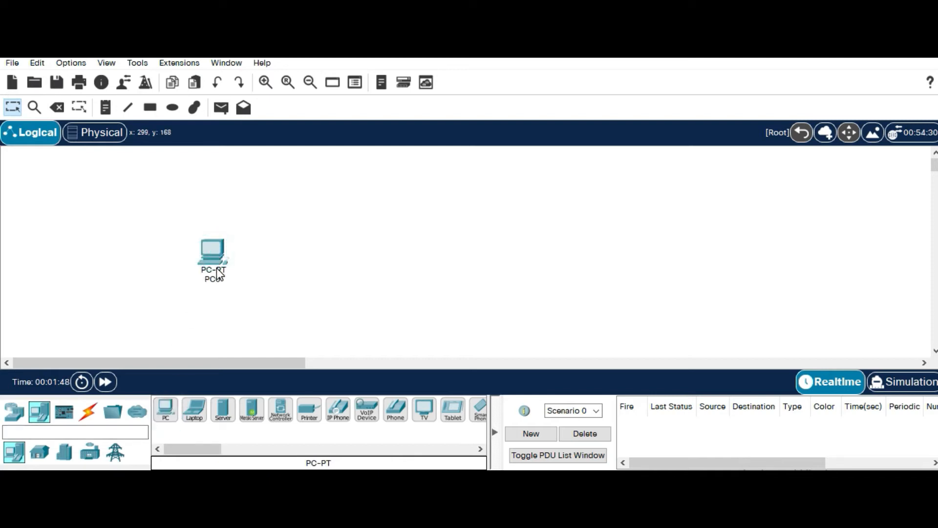
mouse_move(221, 282)
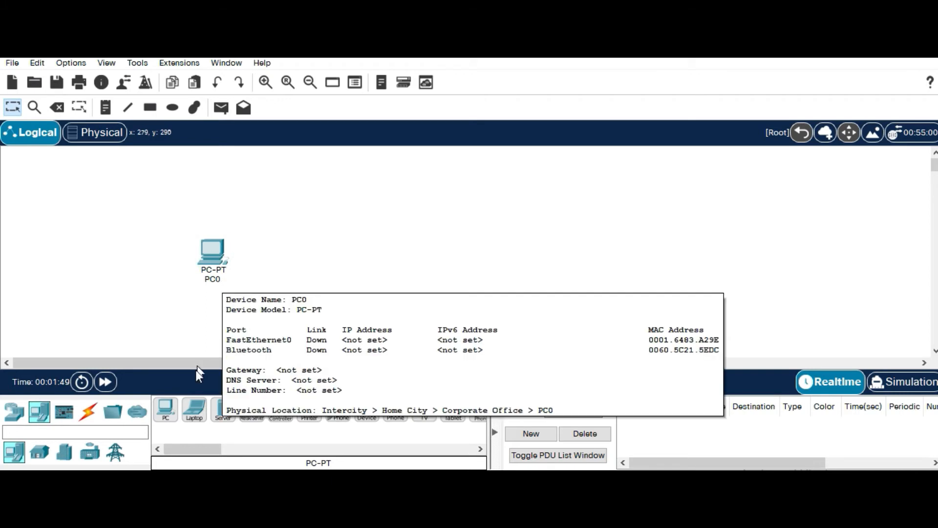
click(164, 413)
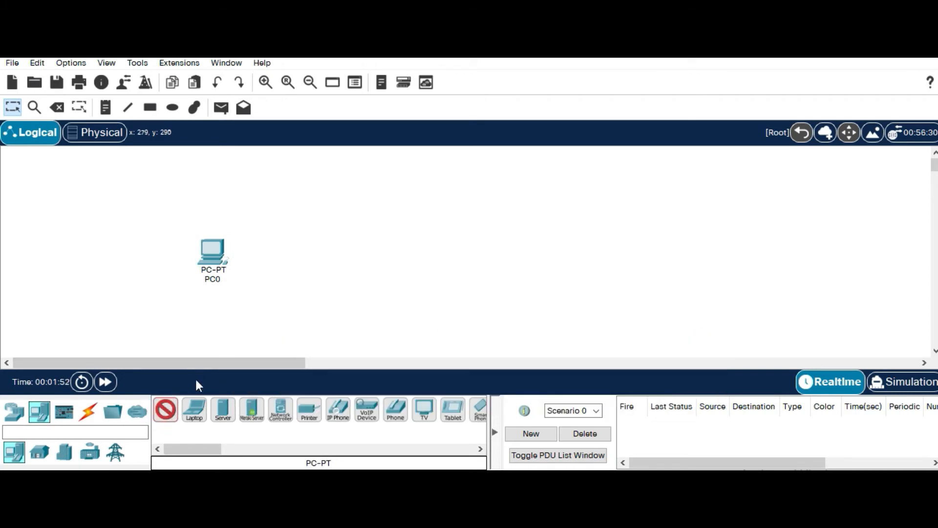
click(443, 260)
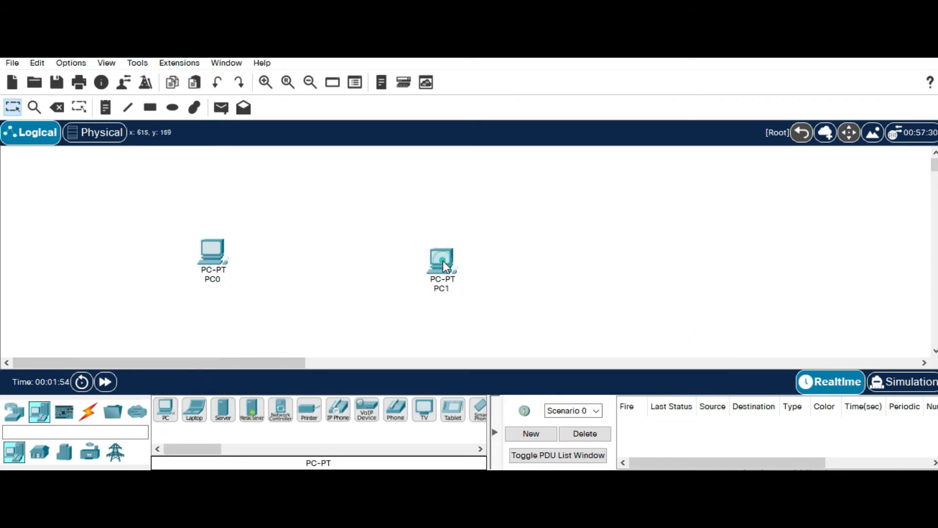
drag(443, 260, 444, 251)
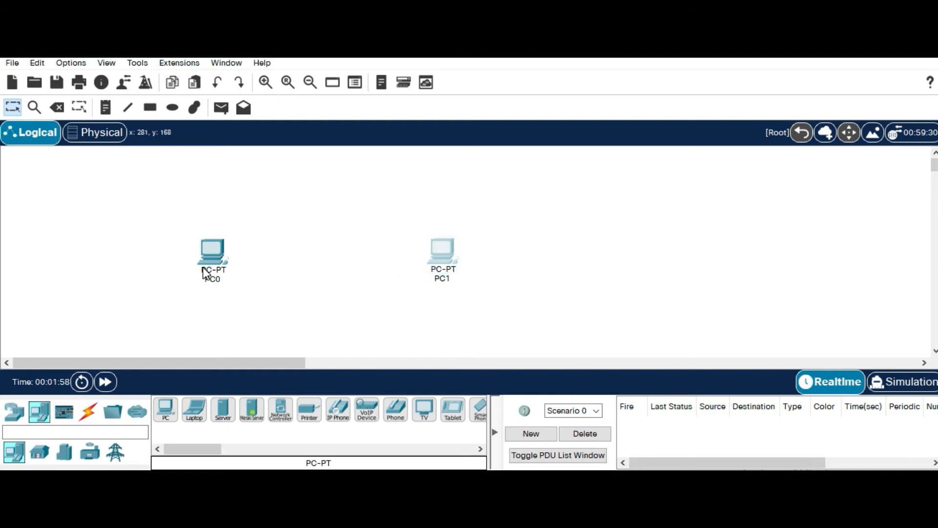
mouse_move(204, 274)
mouse_move(207, 251)
click(291, 274)
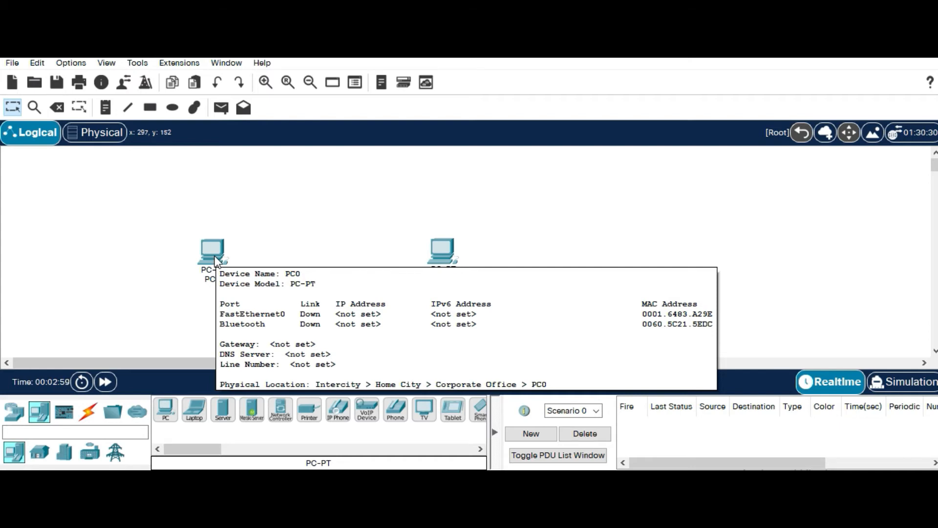
Connect PC0 to PC1 with an automatically chosen connection type.
click(93, 416)
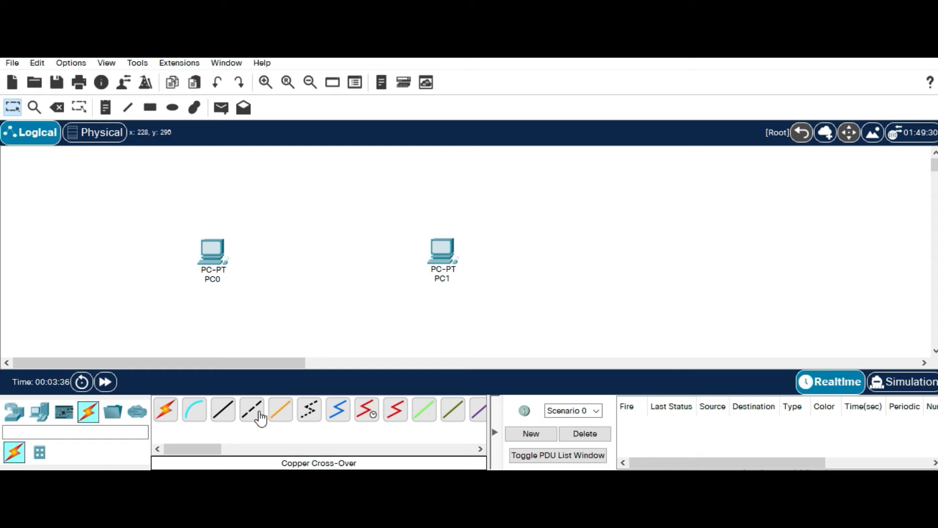
click(168, 413)
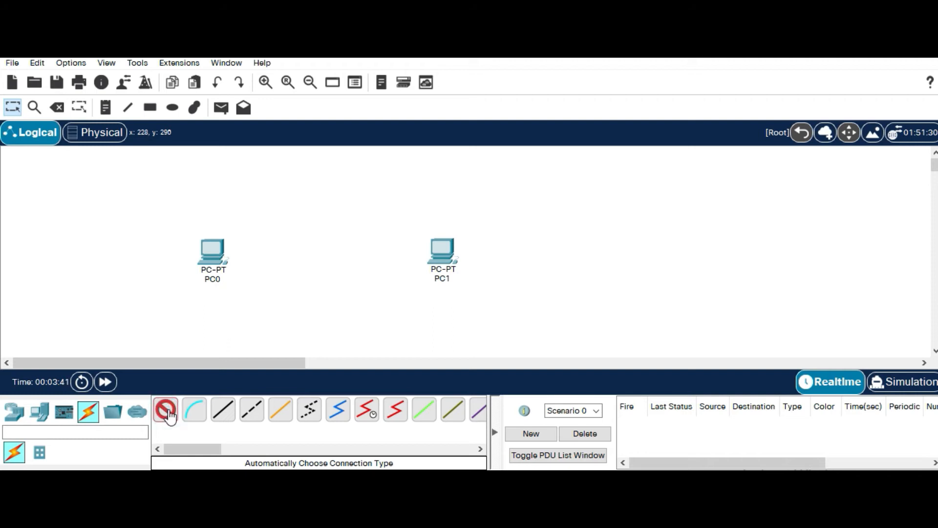
click(211, 253)
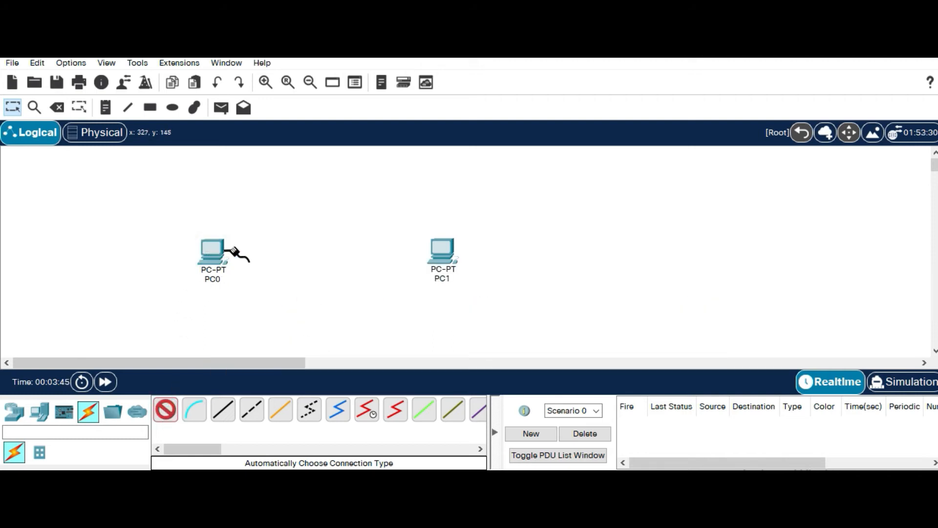
click(437, 253)
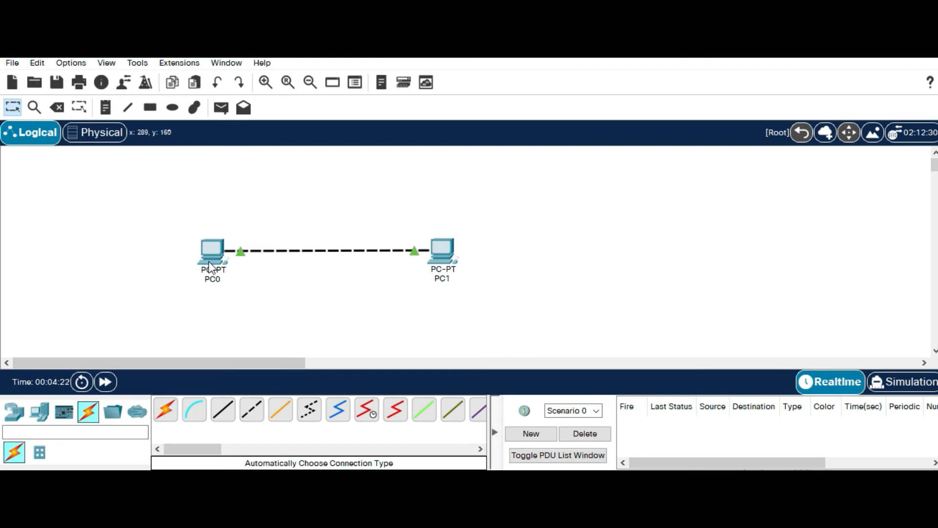
Look through PC0's physical modules, configuration settings, desktop applications, programming and attributes.
mouse_move(213, 264)
click(213, 257)
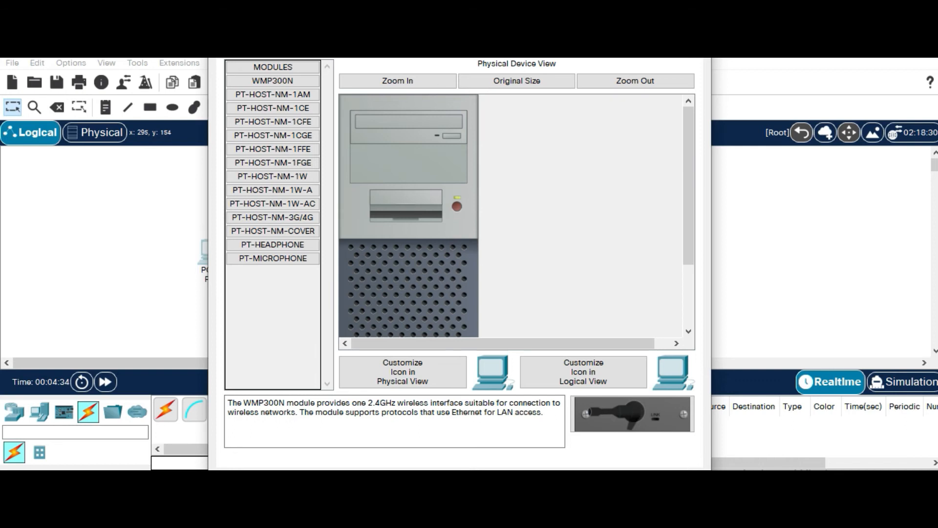
drag(543, 23, 497, 62)
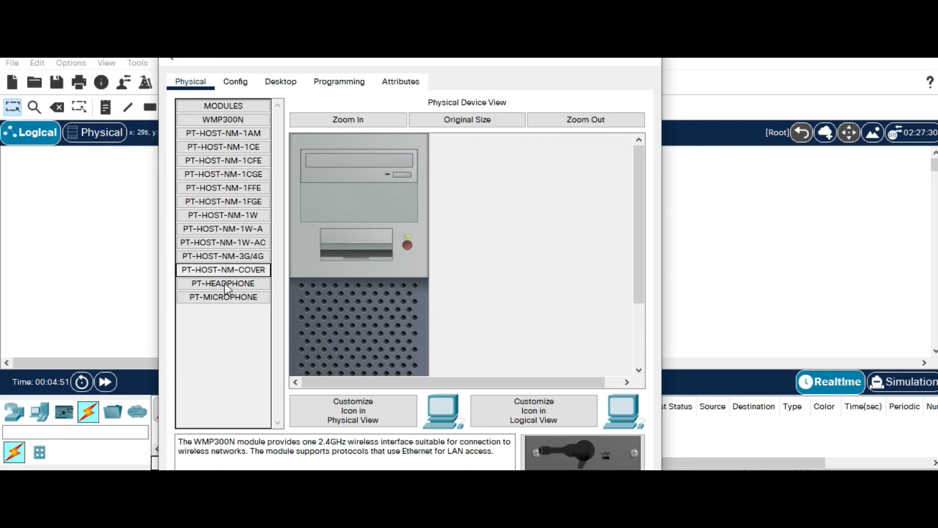
click(244, 85)
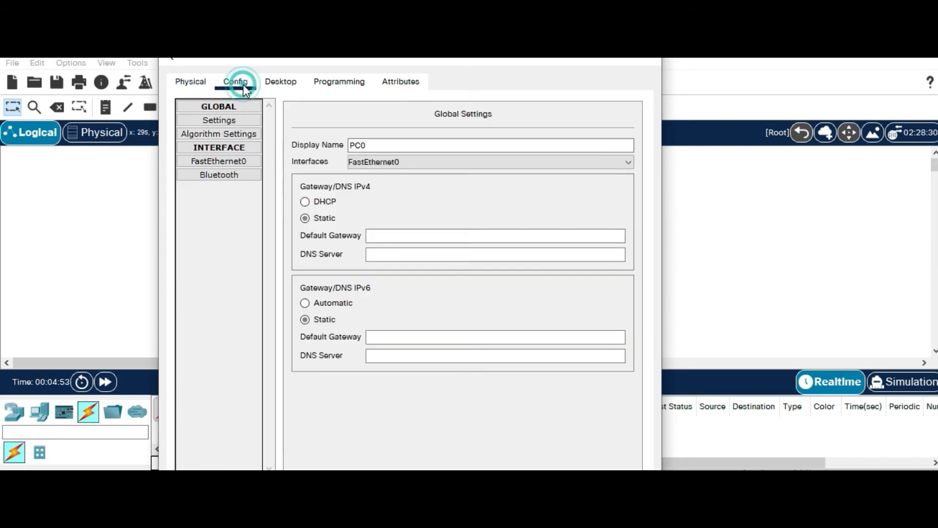
click(265, 82)
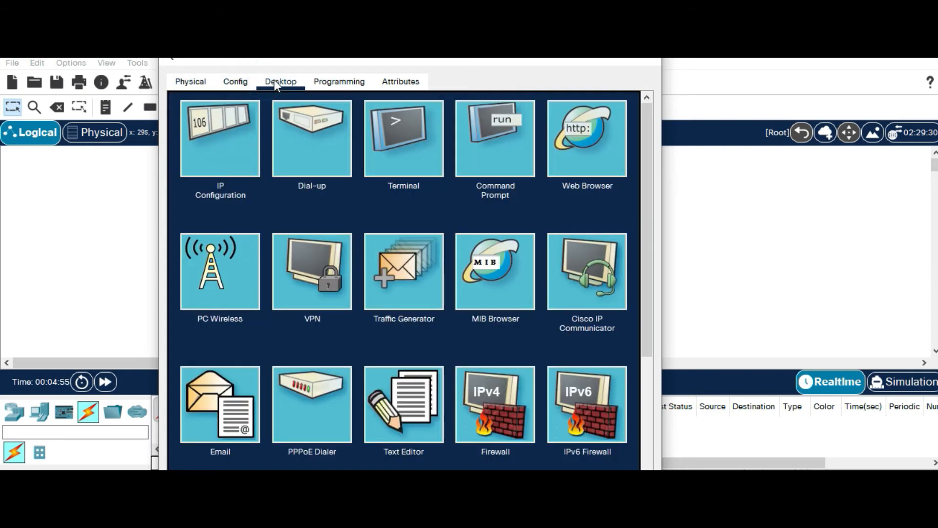
click(327, 84)
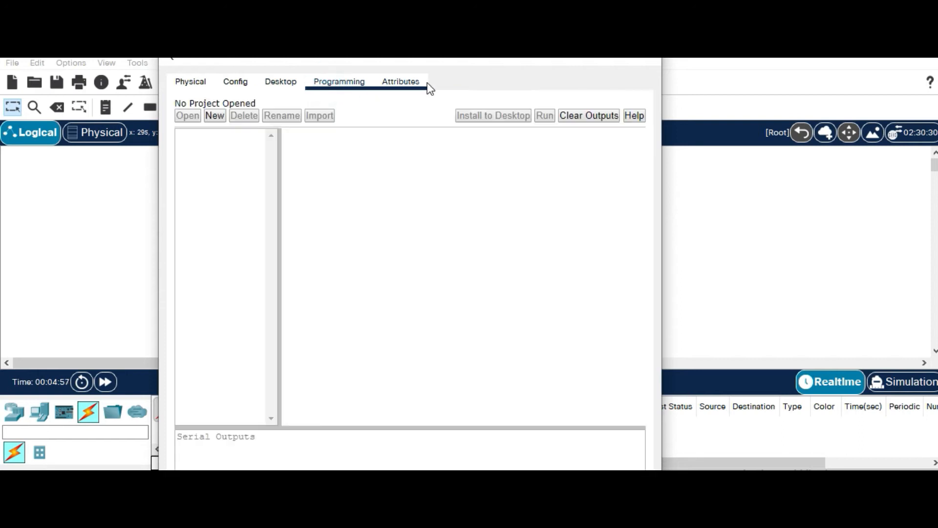
click(401, 82)
click(198, 89)
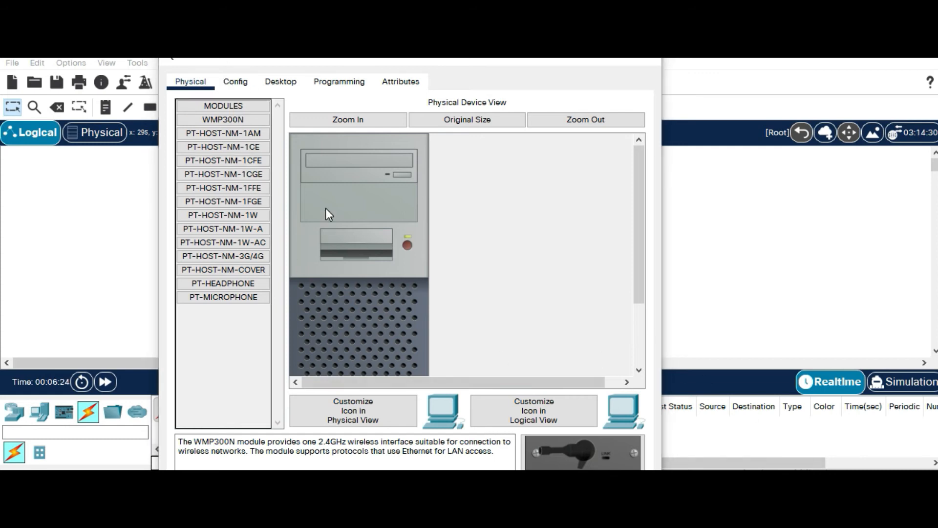
Give PC0's FastEthernet0 interface the IPv4 address 192.168.1.1 with subnet mask 255.255.255.0, and close the device window.
click(239, 87)
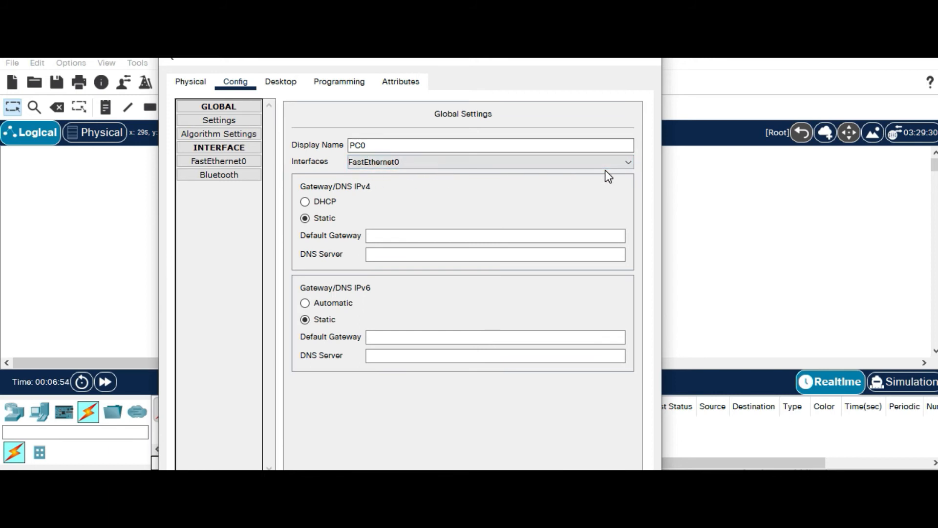
click(221, 121)
click(219, 108)
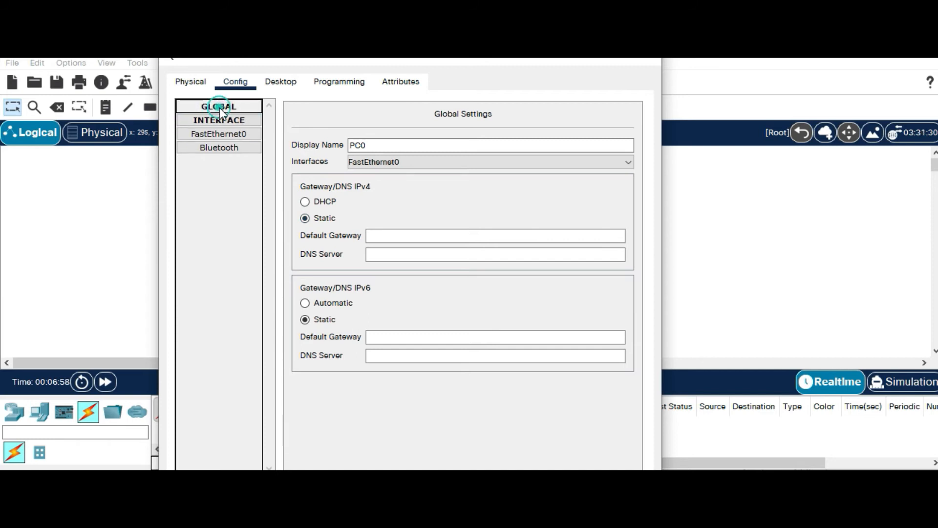
click(219, 108)
click(227, 161)
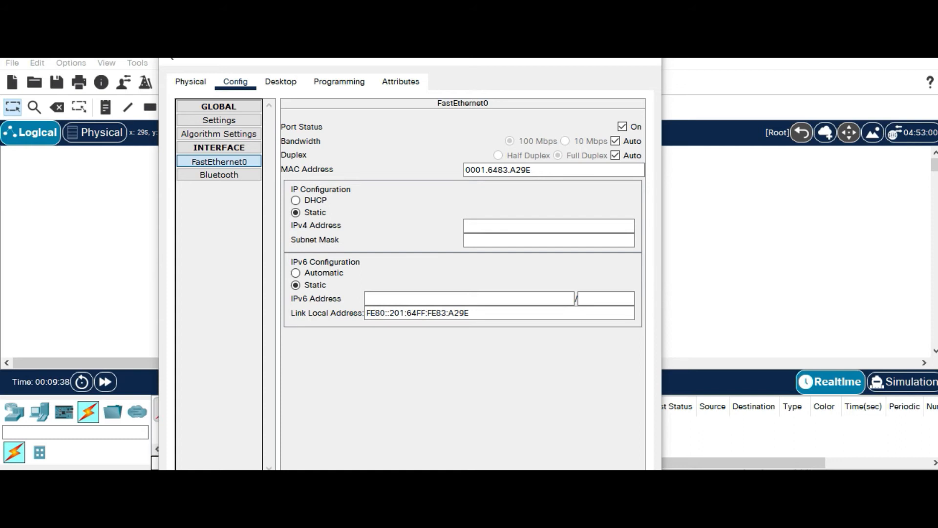
click(497, 226)
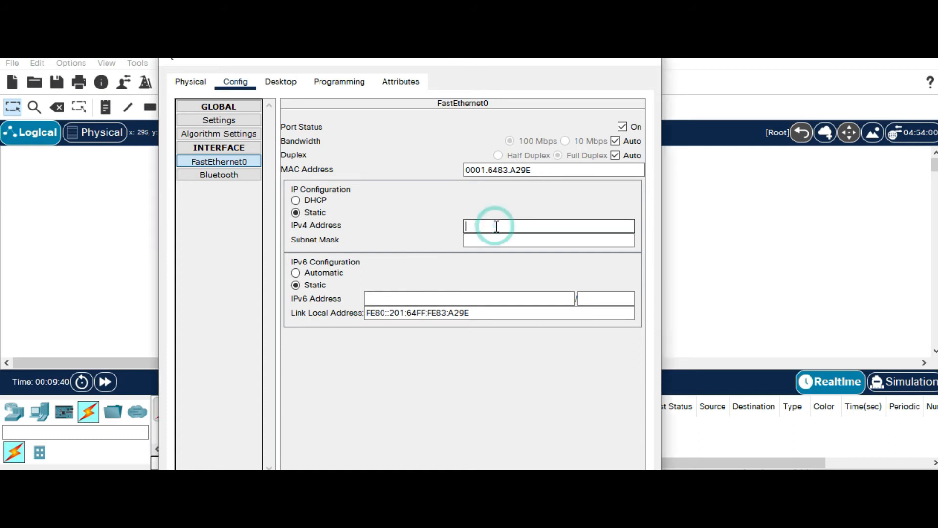
text(192.168.1.1)
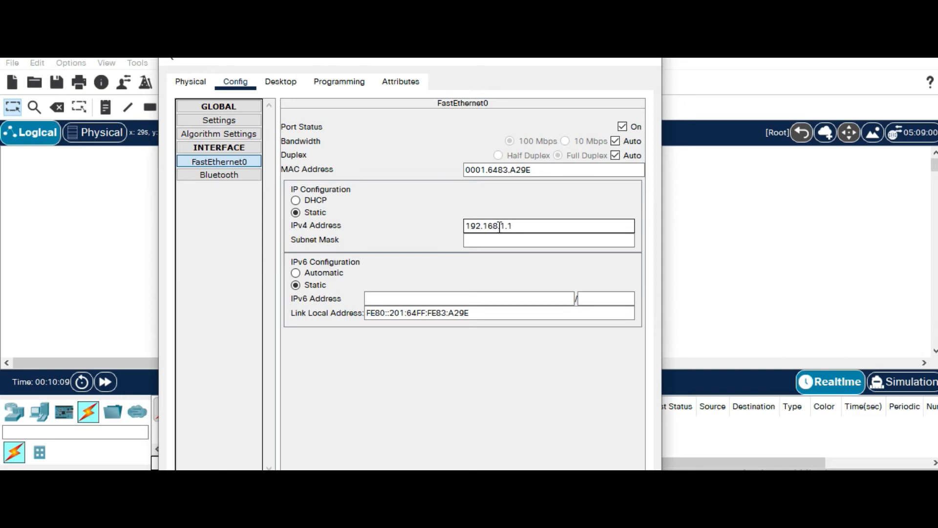
click(492, 240)
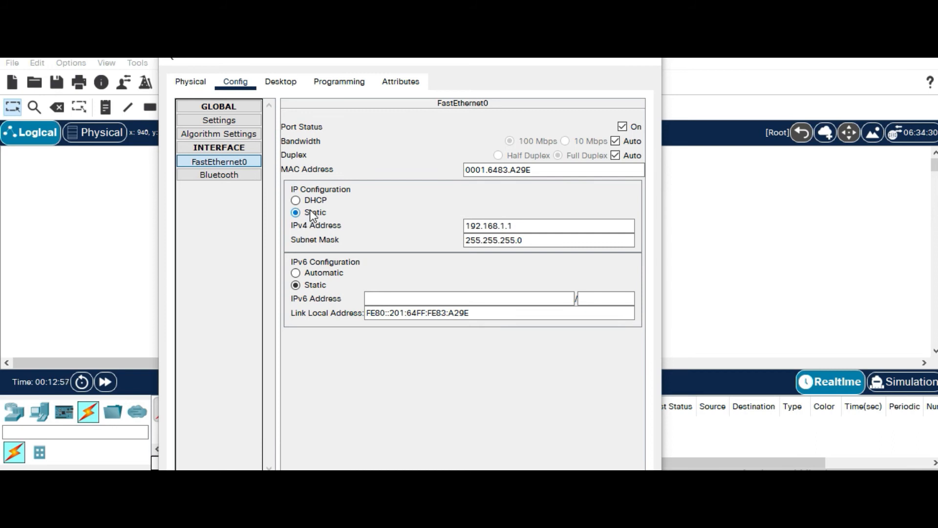
click(471, 228)
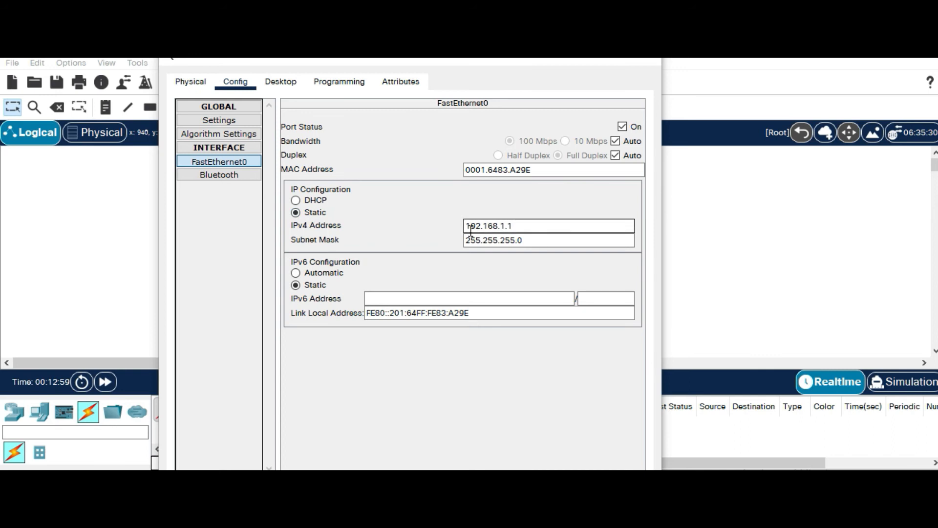
click(503, 240)
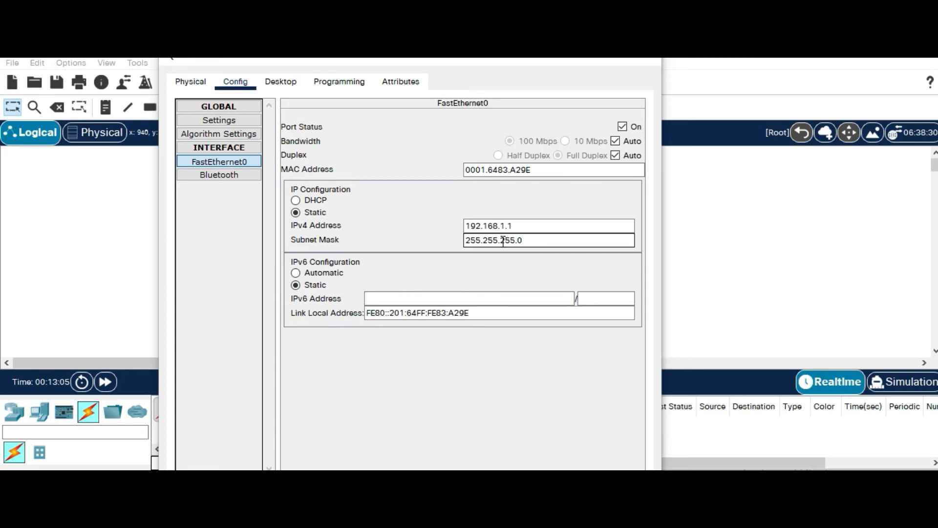
click(645, 63)
Give PC1's FastEthernet0 interface the IPv4 address 192.168.1.2 with subnet mask 255.255.255.0, and close the device window.
click(443, 258)
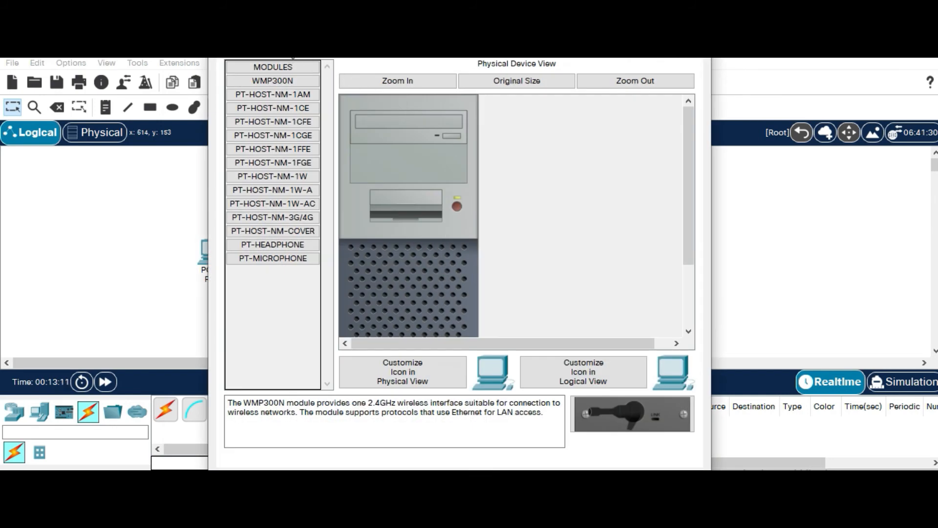
click(266, 49)
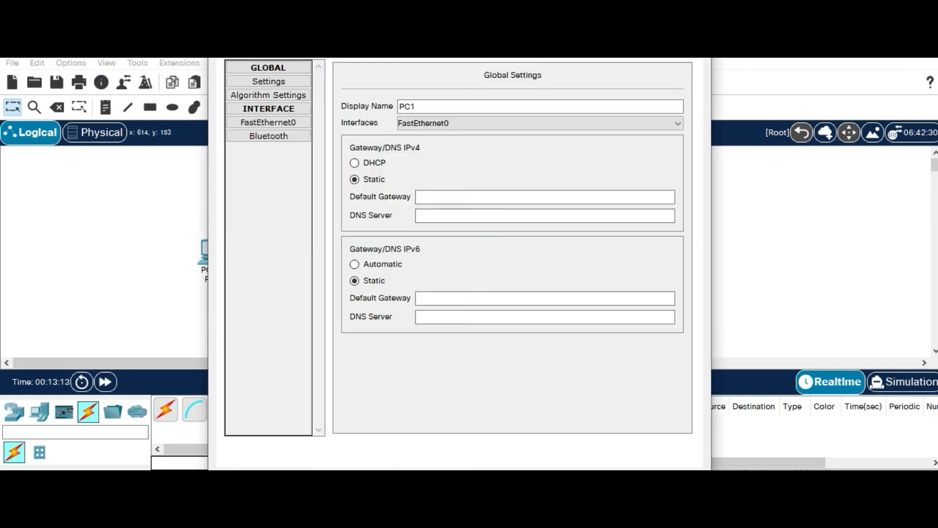
click(275, 122)
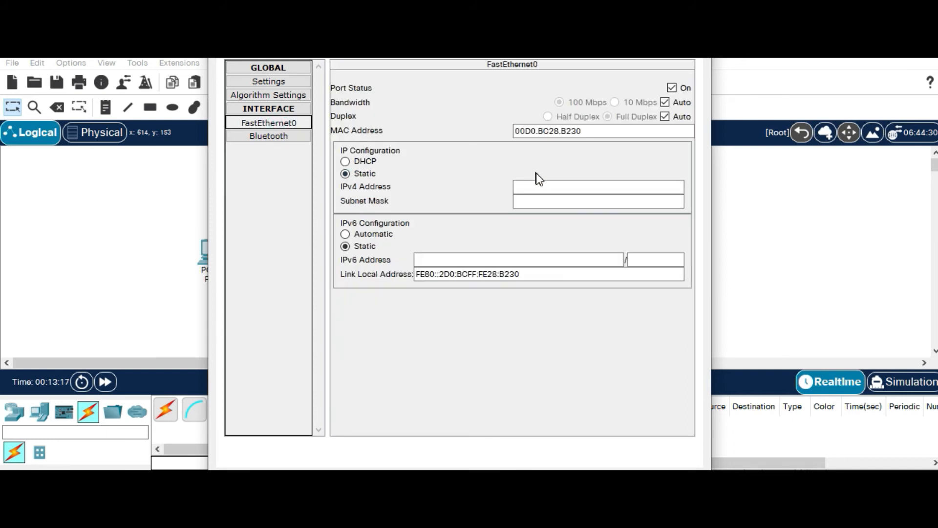
click(541, 187)
text(192.168.)
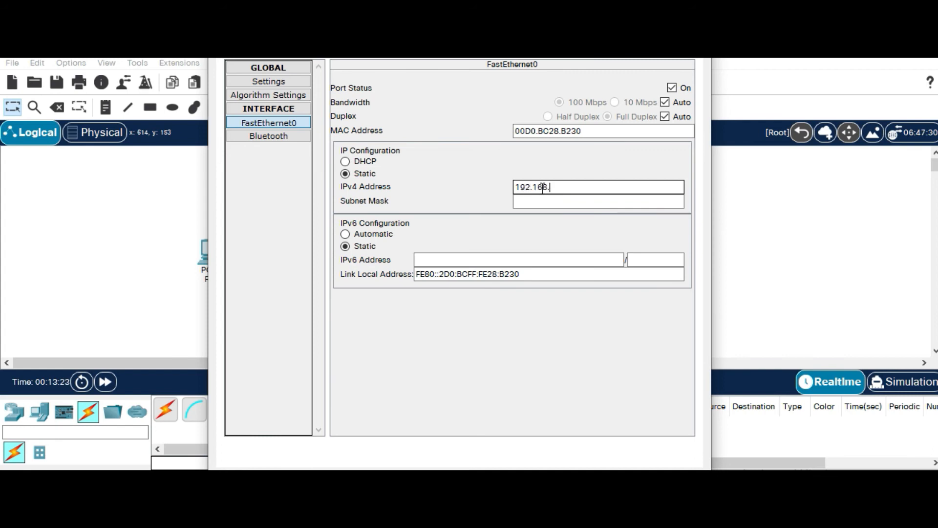
text(1.1)
key(BackSpace)
text(2)
click(538, 201)
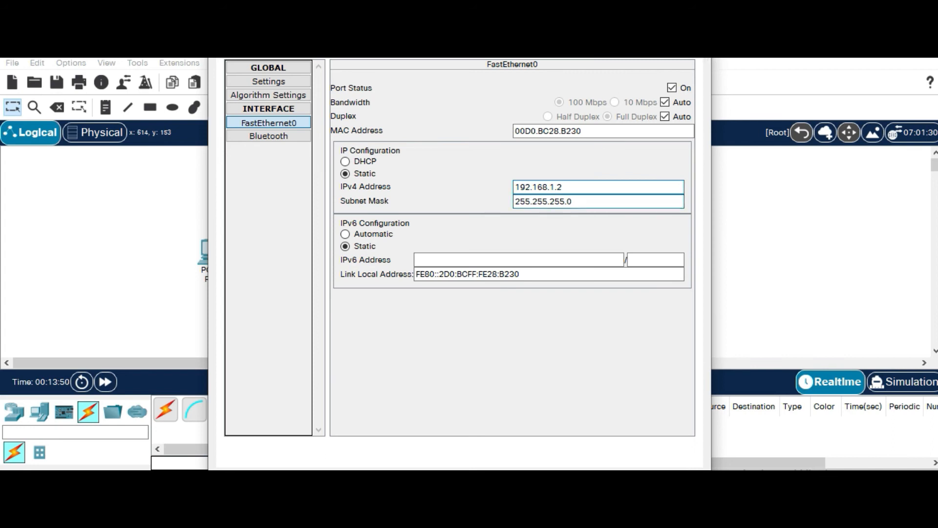
click(699, 38)
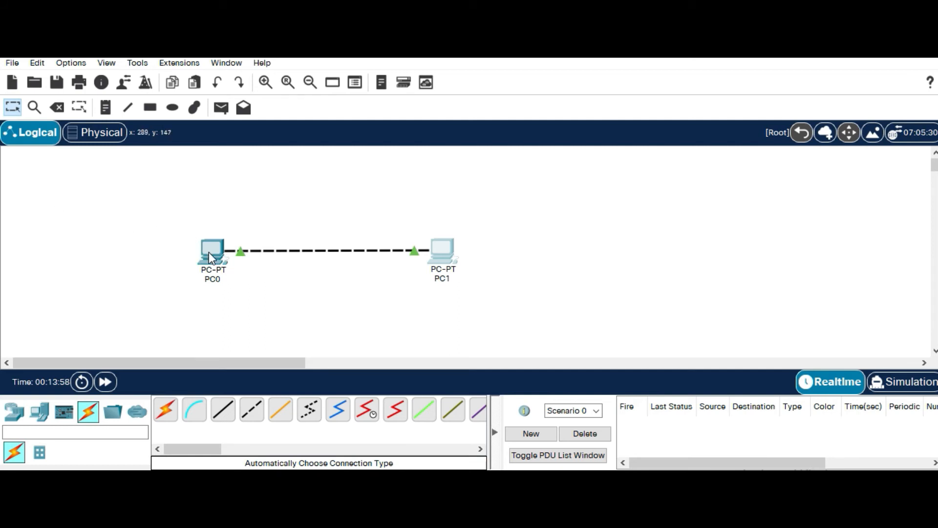
Ping 192.168.1.2 from PC0's Command Prompt, and close the prompt and the device window.
mouse_move(209, 253)
mouse_move(214, 268)
mouse_move(210, 272)
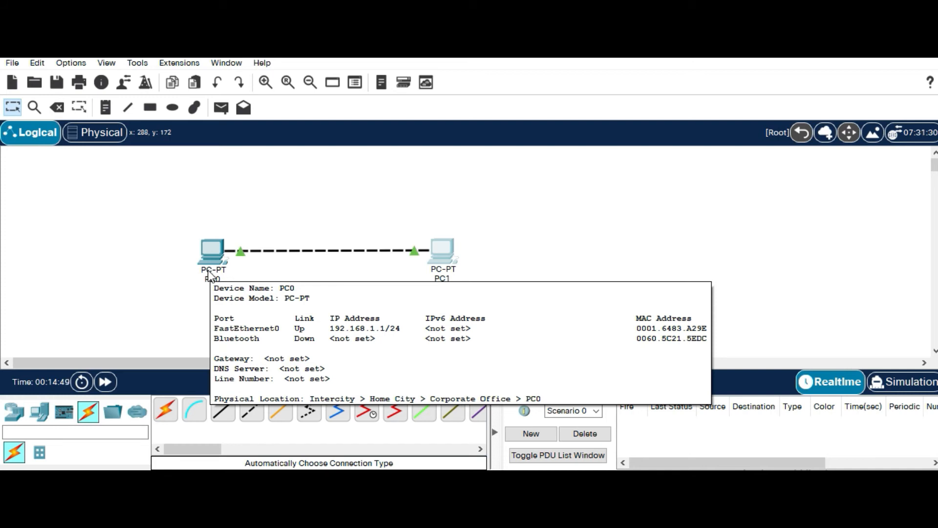
click(211, 258)
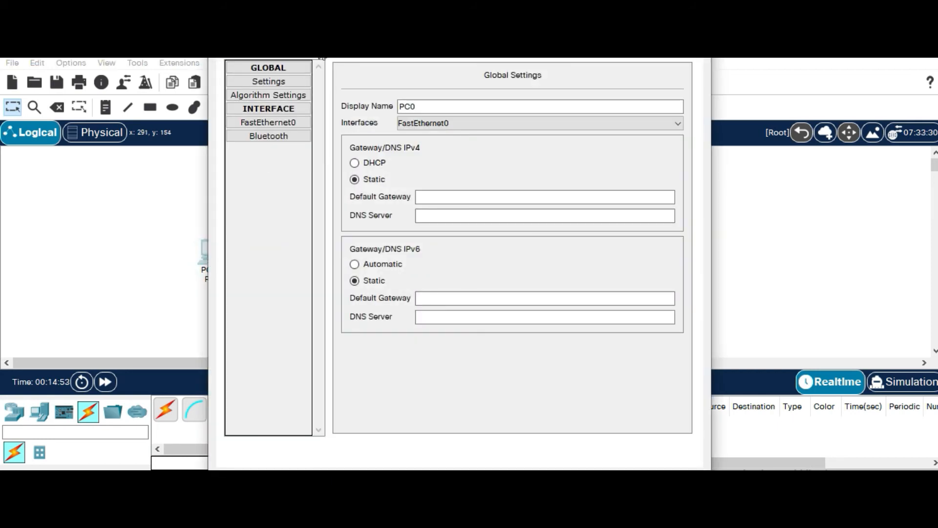
click(323, 53)
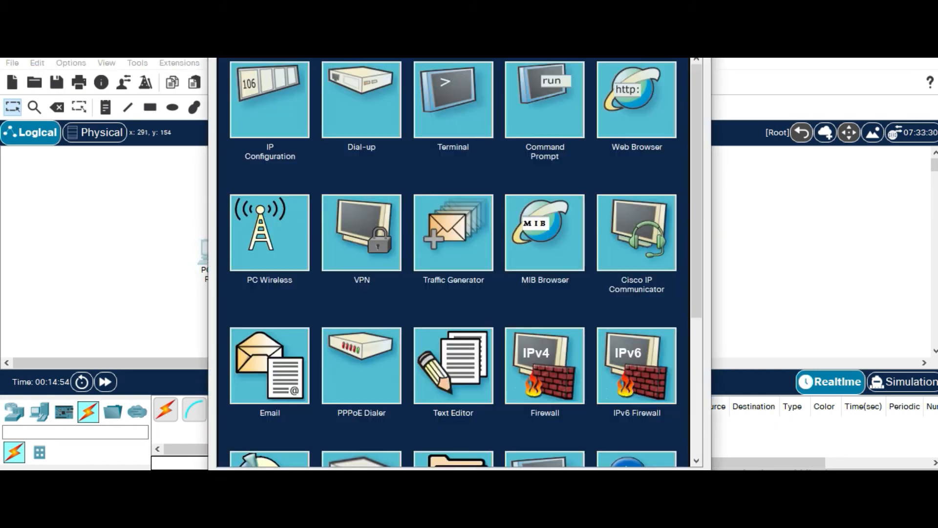
click(528, 107)
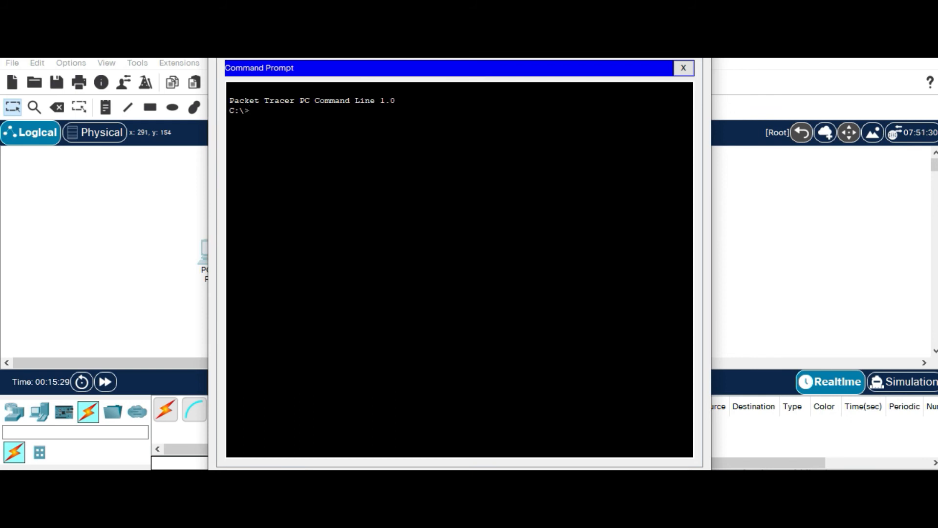
click(356, 128)
text(ping)
text(192.168.1.2)
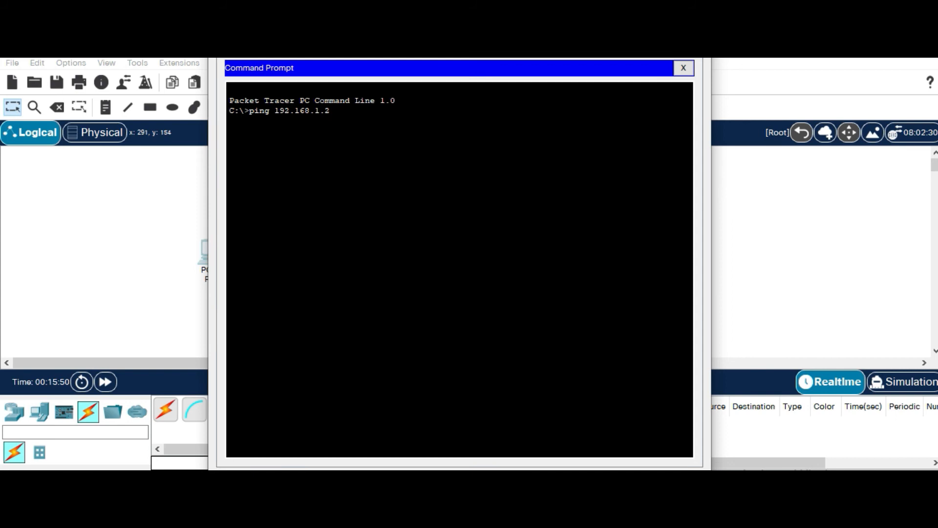
key(Return)
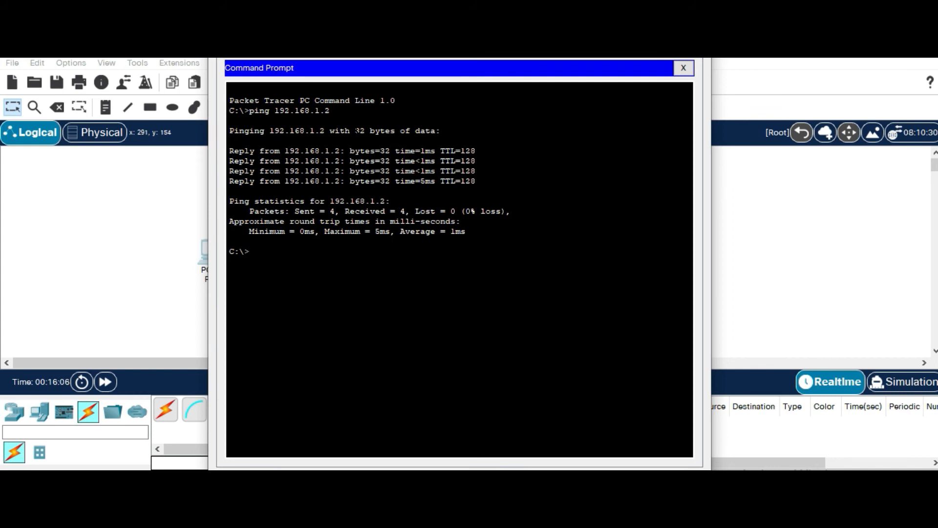
click(684, 68)
click(682, 67)
Ping 192.168.1.1 from PC1's Command Prompt, and close the prompt and the device window.
click(442, 242)
click(343, 59)
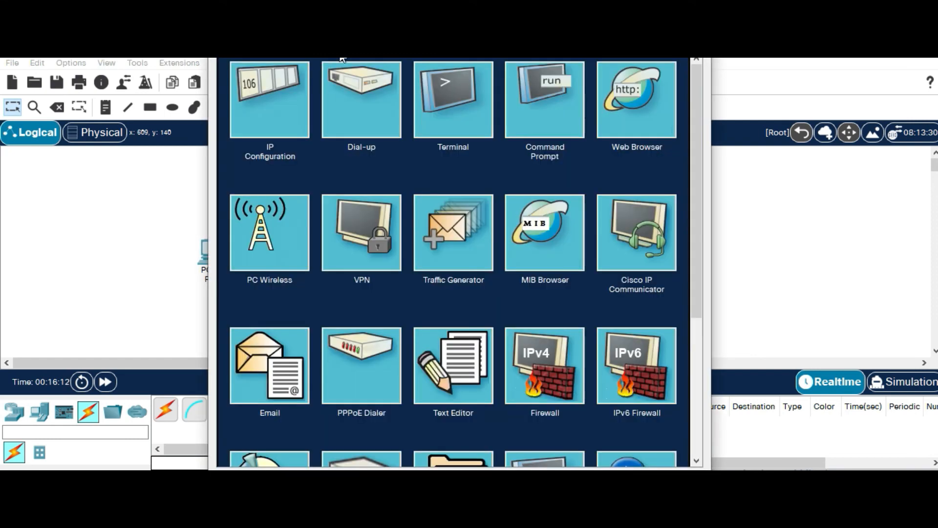
click(558, 105)
text(pin)
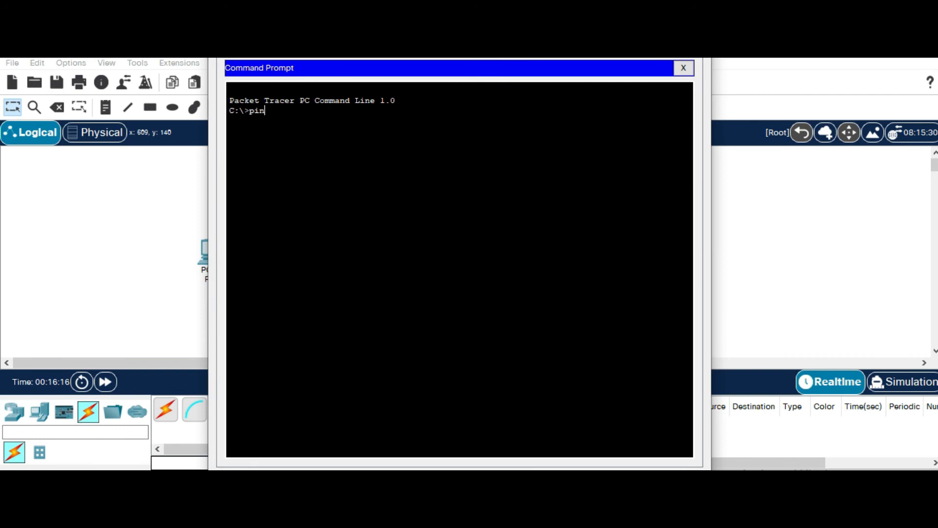
text(g 192.168.1.1)
key(Return)
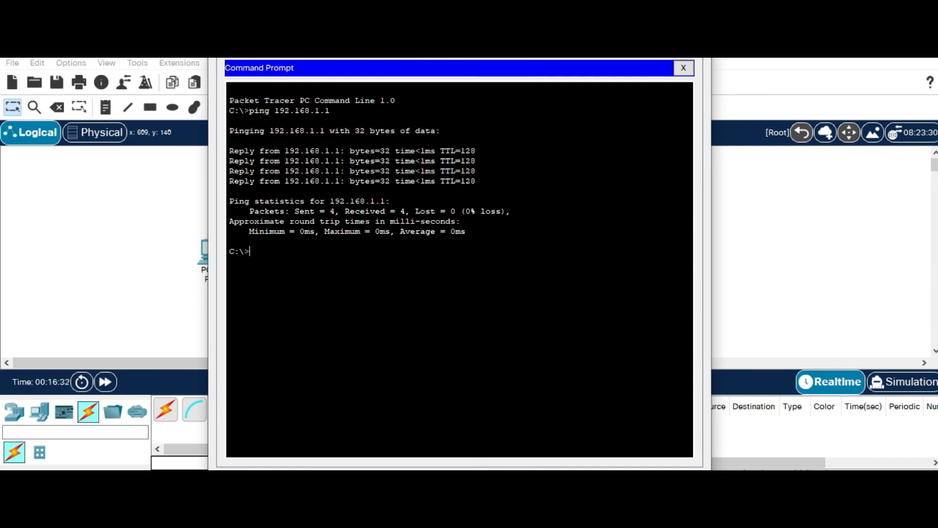
click(681, 72)
click(699, 37)
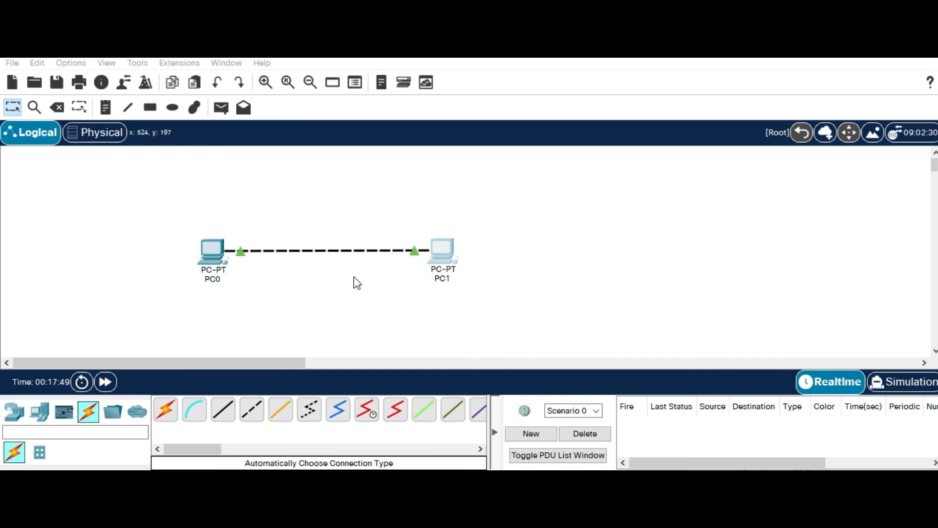
Send a simple PDU from PC0 to PC1 and check its entry in the PDU list.
click(224, 110)
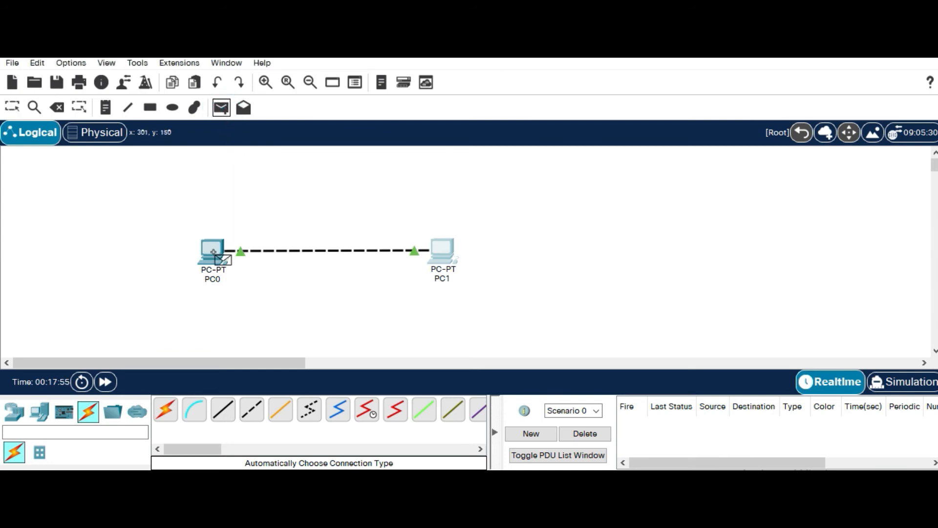
mouse_move(214, 252)
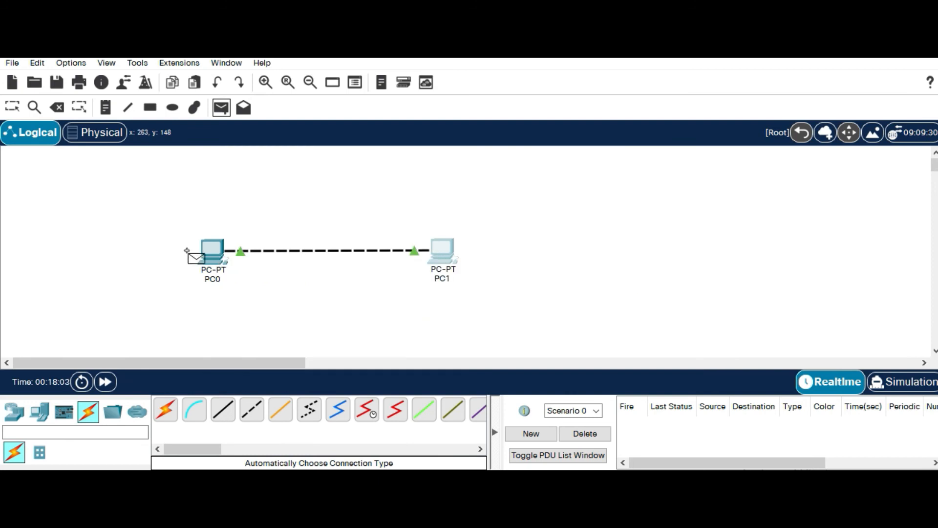
click(208, 251)
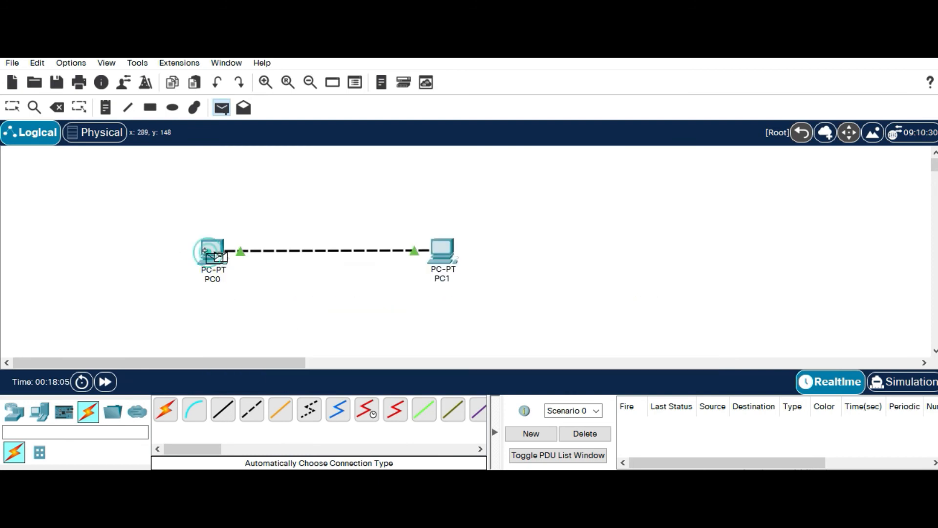
click(442, 255)
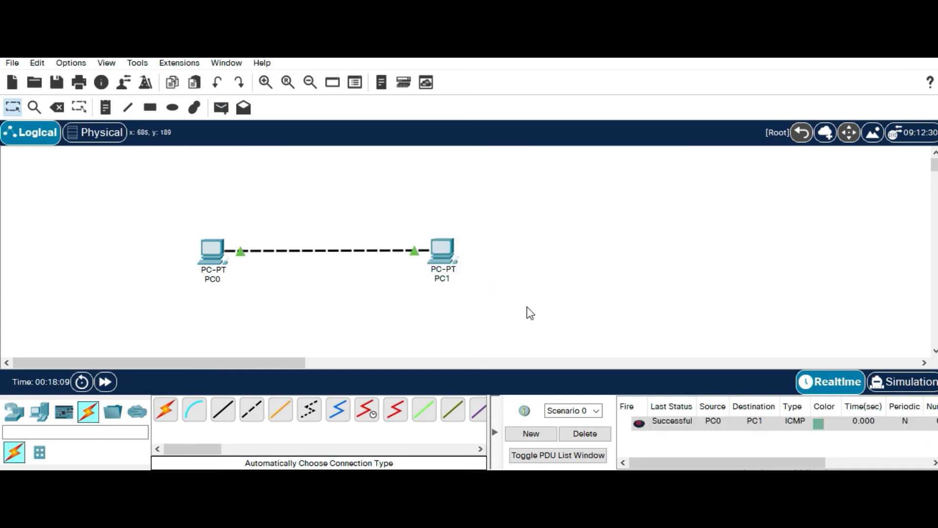
click(653, 424)
Play the PC0-to-PC1 PDU in Simulation mode, and close the event list panel when it has run.
click(896, 389)
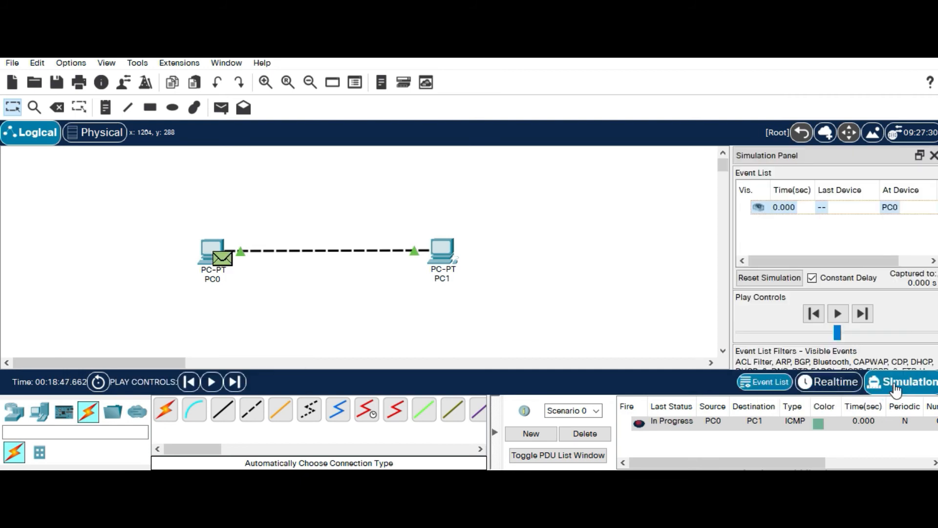
click(838, 314)
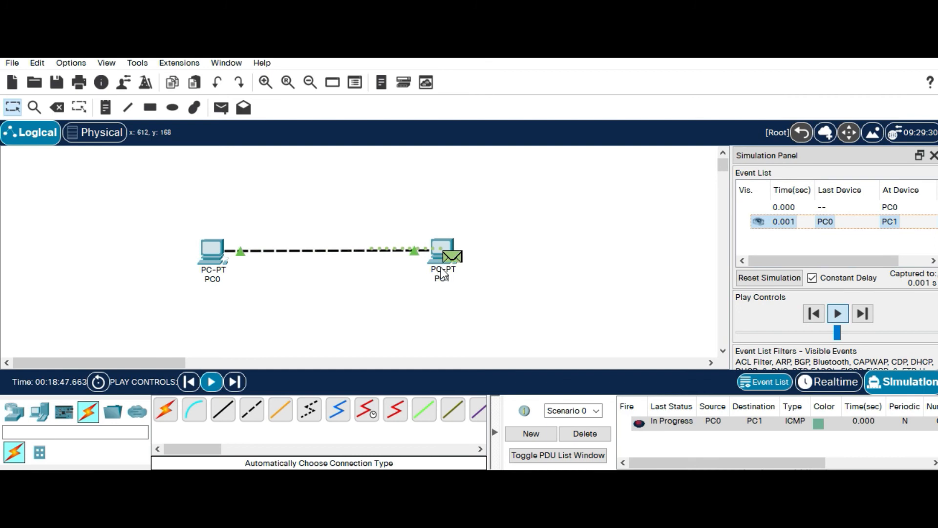
mouse_move(454, 276)
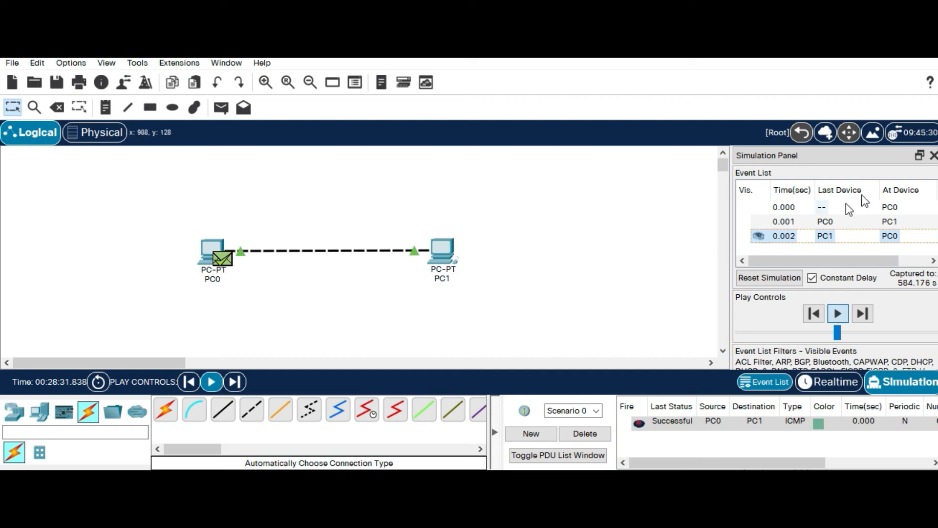
click(933, 155)
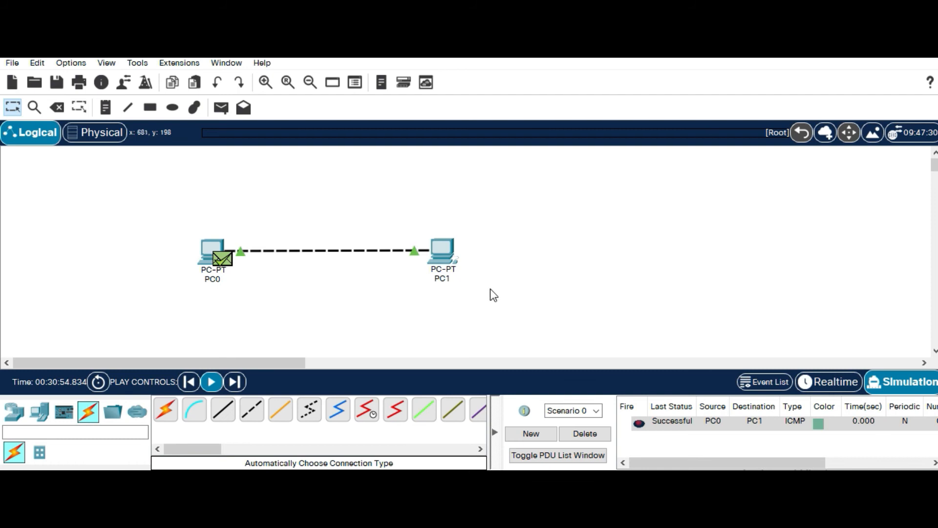
Delete Scenario 0 together with its PC0-to-PC1 PDU.
click(670, 423)
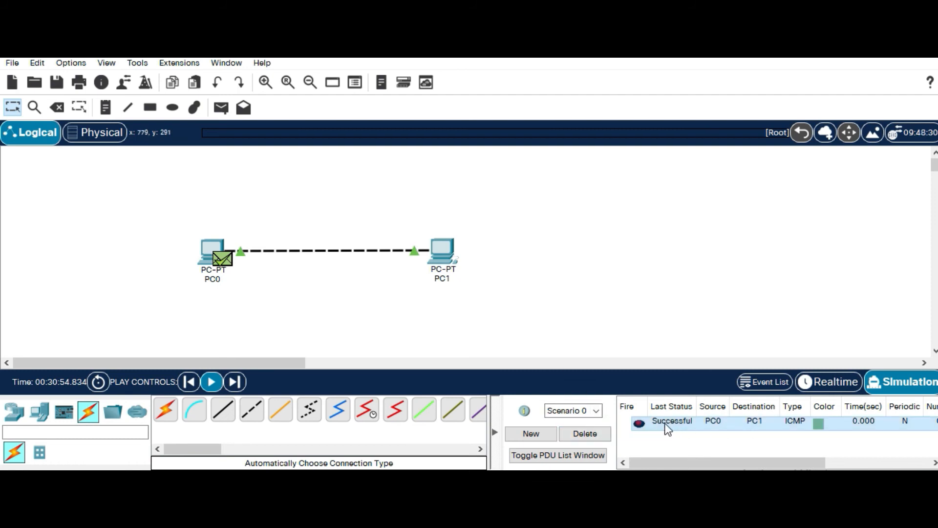
click(692, 425)
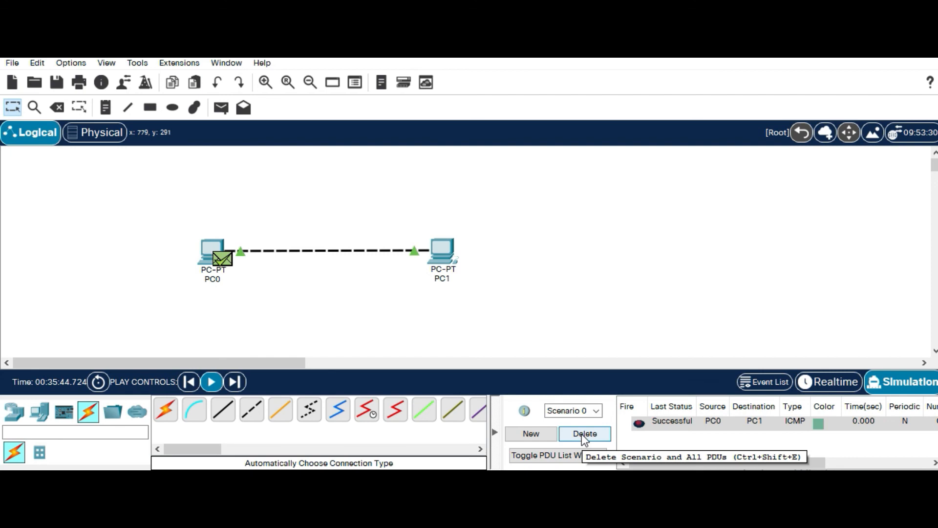
click(582, 434)
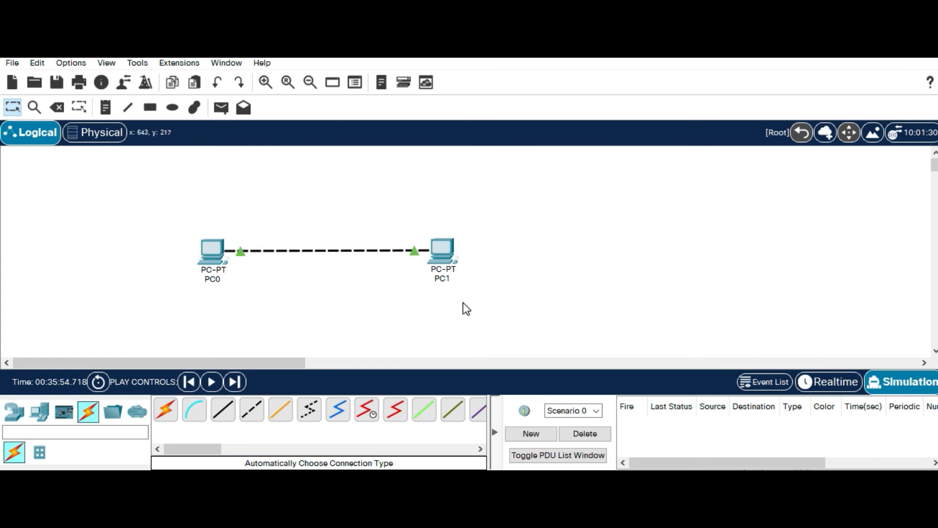
Delete the cable and both PCs from the workspace, and leave delete mode.
key(Delete)
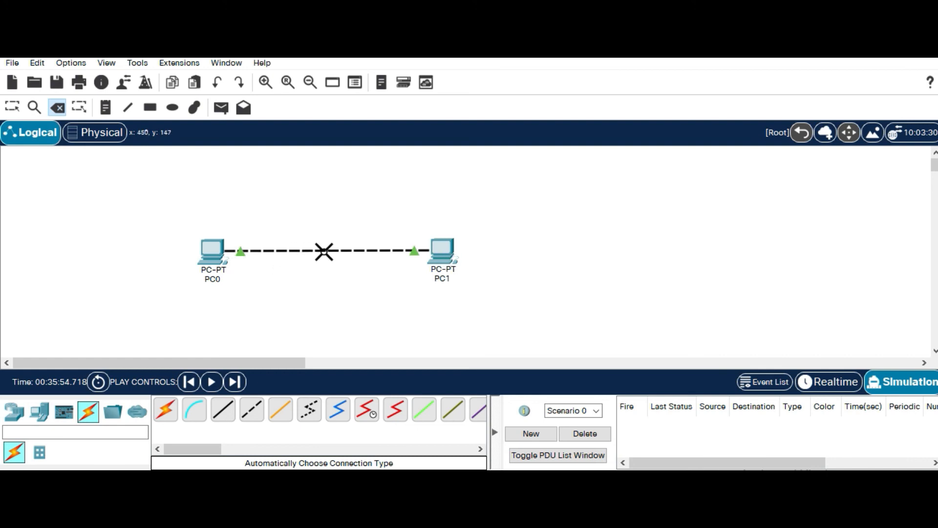
click(324, 252)
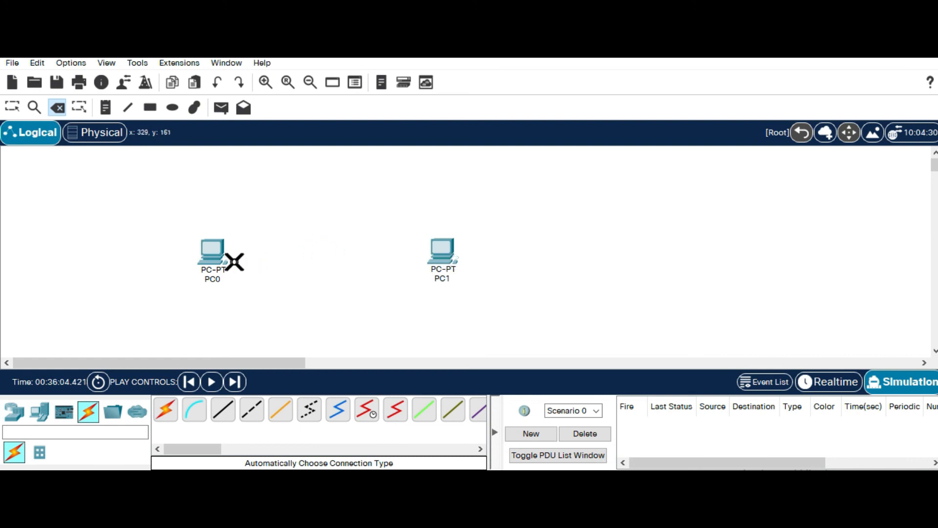
click(213, 257)
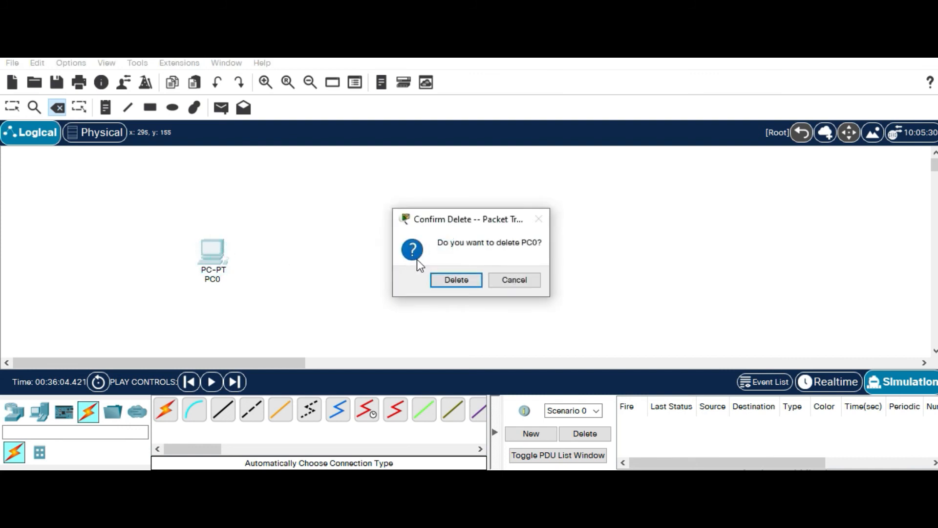
click(442, 278)
click(442, 250)
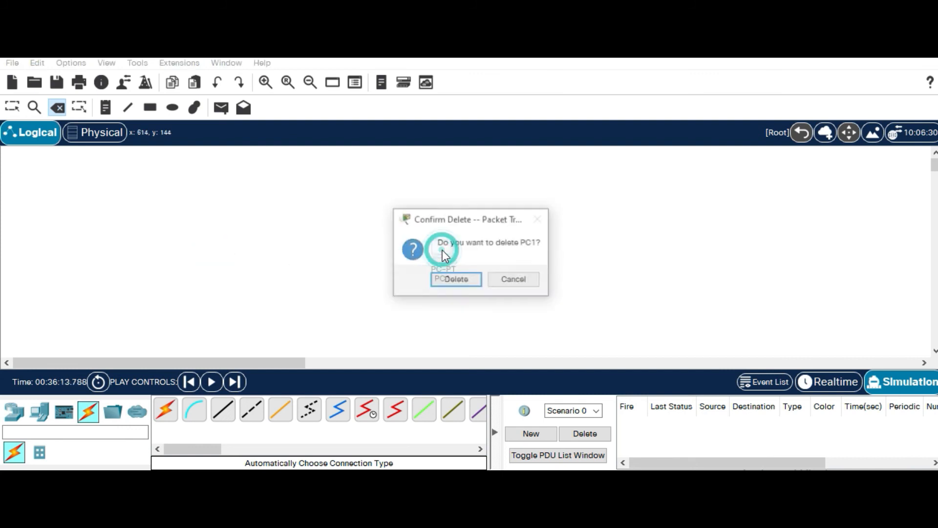
click(456, 279)
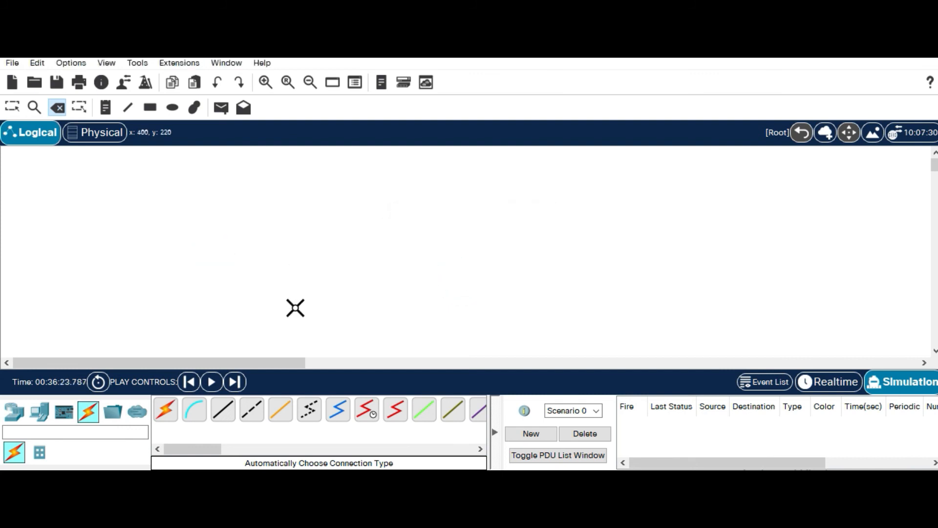
key(Escape)
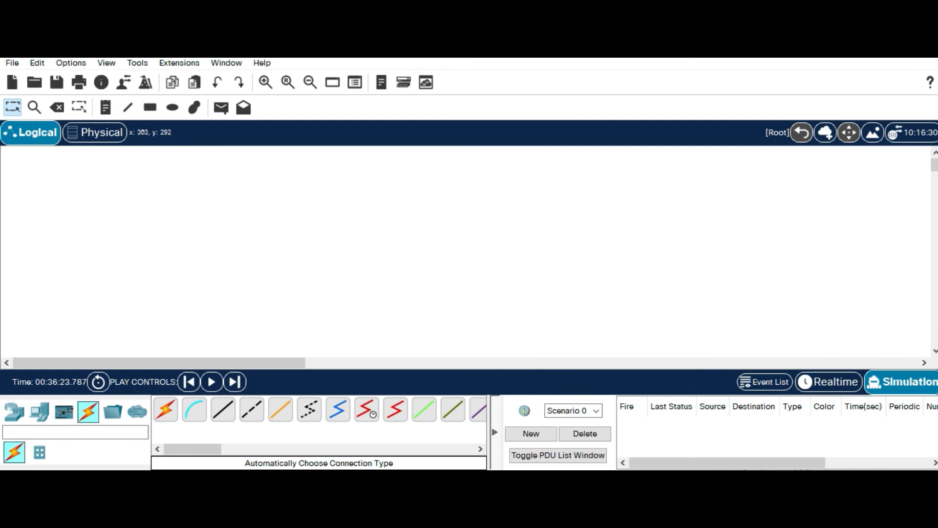
Place a 2960 switch in the upper middle of the empty workspace.
click(12, 414)
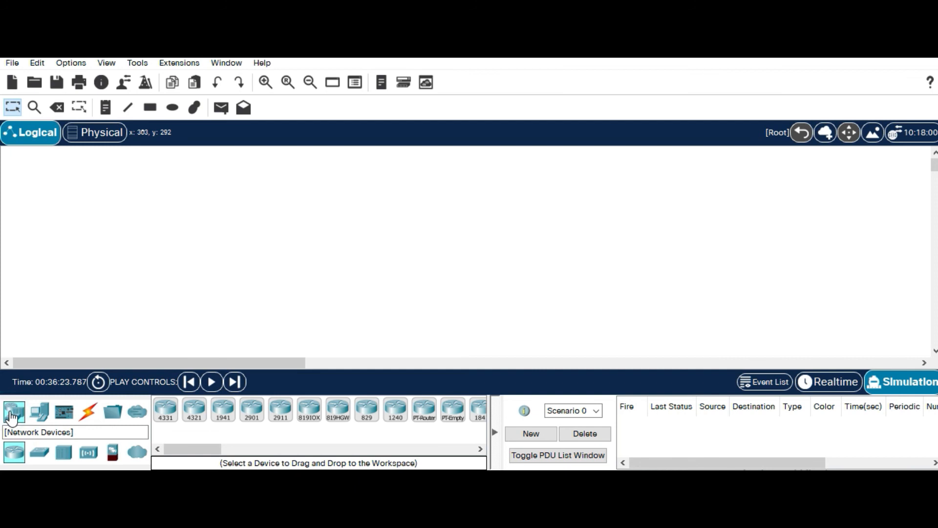
click(41, 454)
click(162, 415)
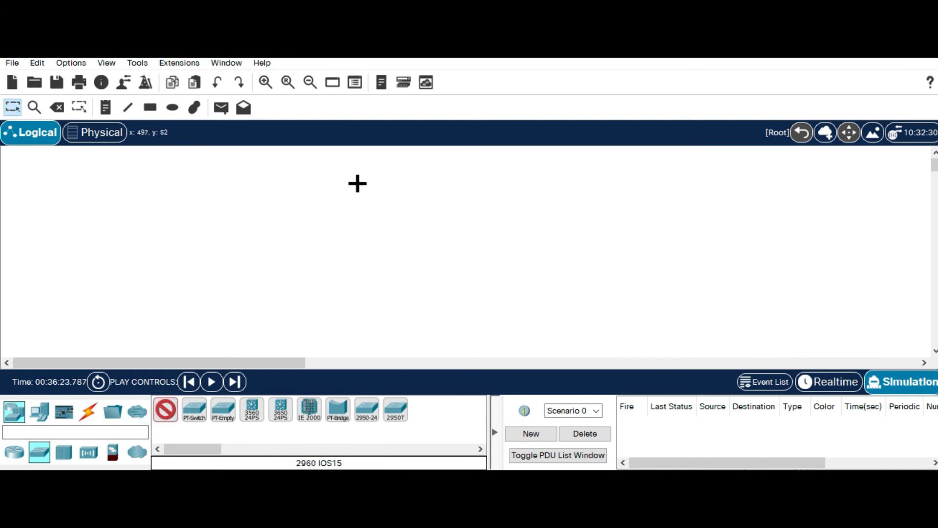
click(357, 195)
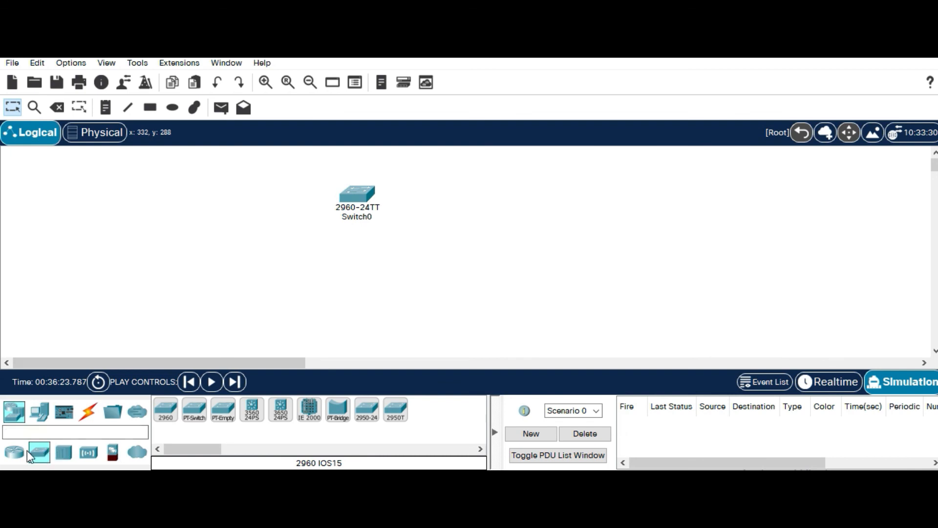
Place three PCs in a row below the switch.
click(39, 412)
click(162, 414)
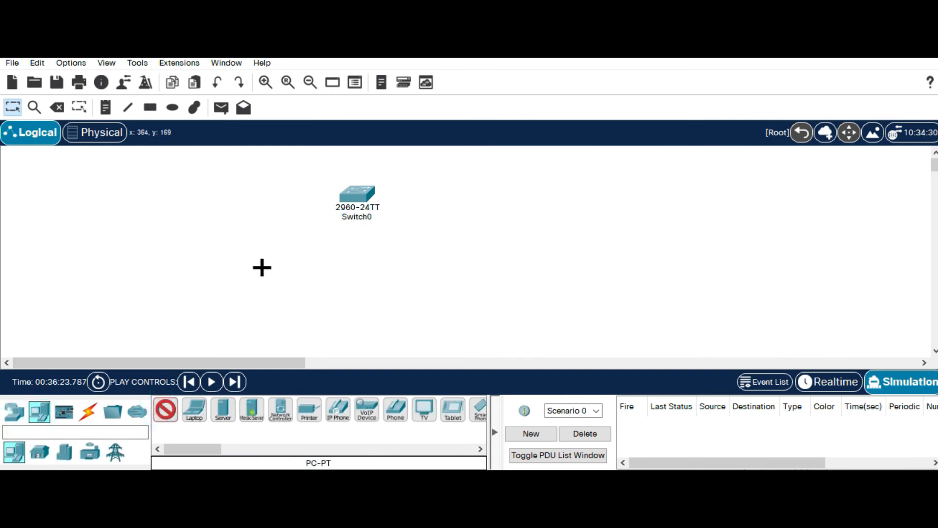
click(221, 300)
click(174, 409)
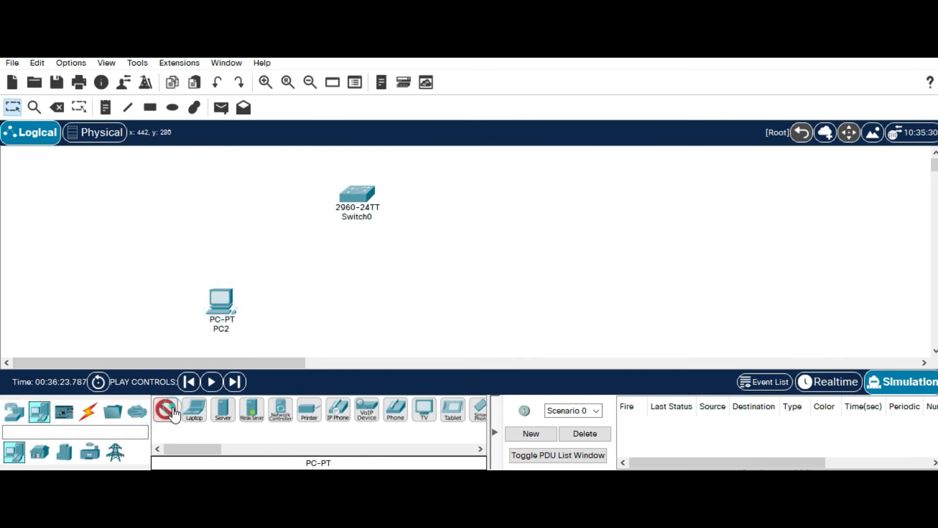
click(365, 309)
click(169, 411)
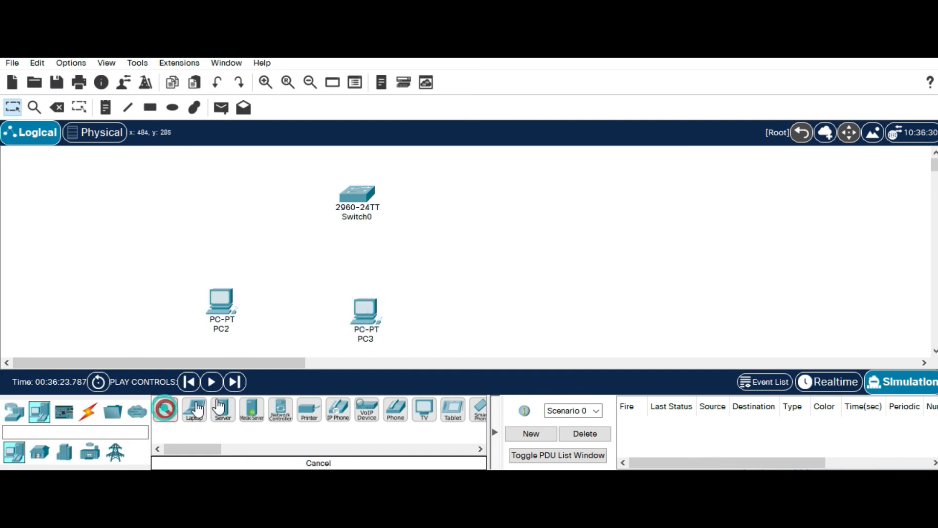
click(523, 316)
drag(523, 316, 522, 310)
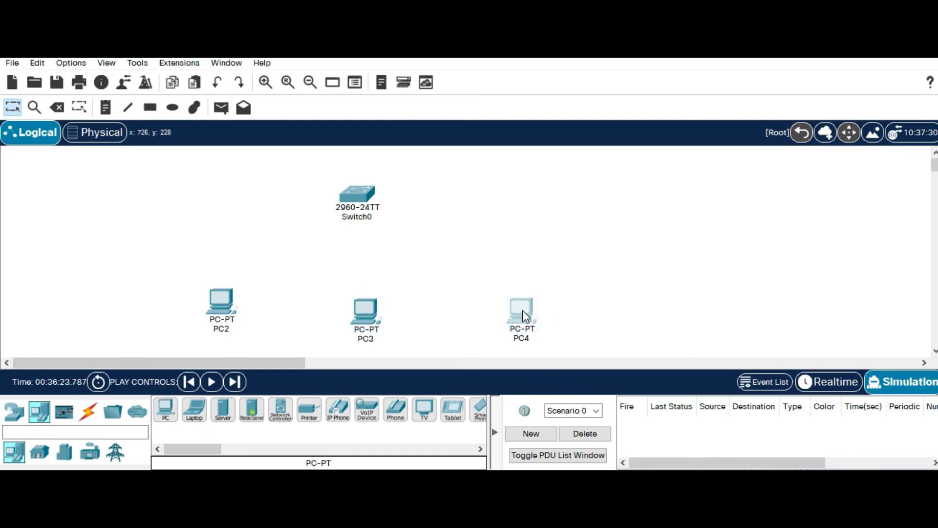
mouse_move(522, 310)
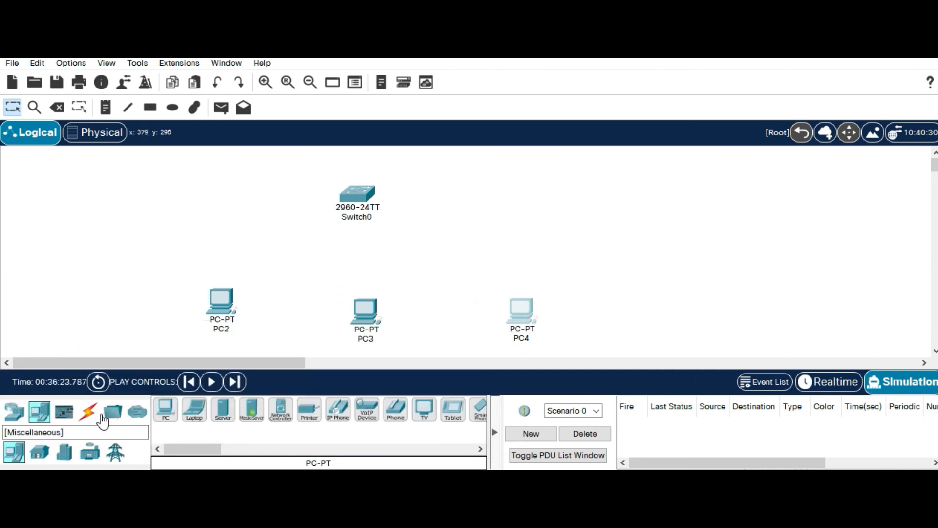
Connect the switch to PC2 with a cable of automatically chosen connection type.
click(88, 412)
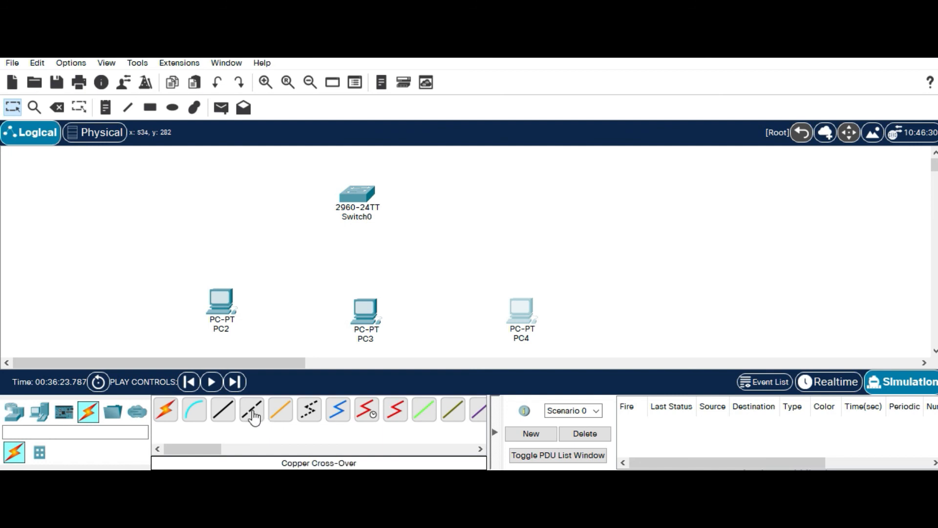
click(167, 411)
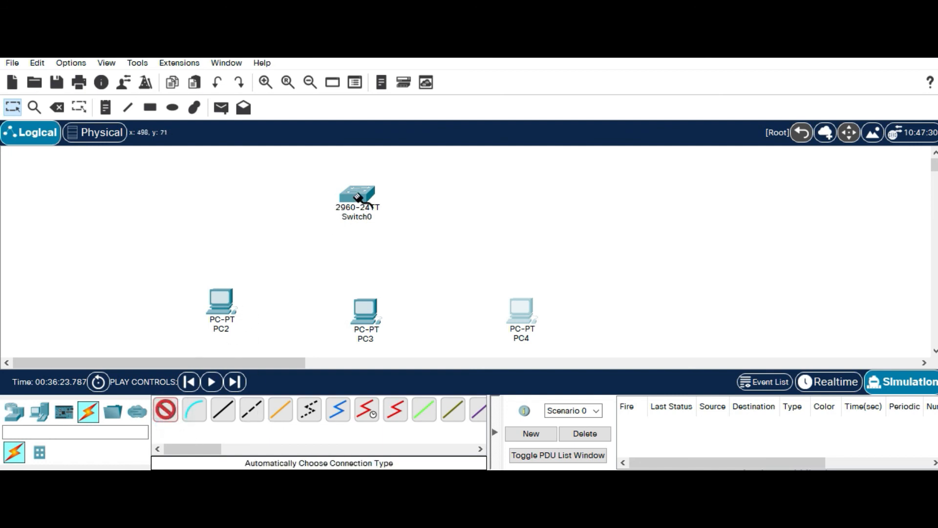
mouse_move(358, 198)
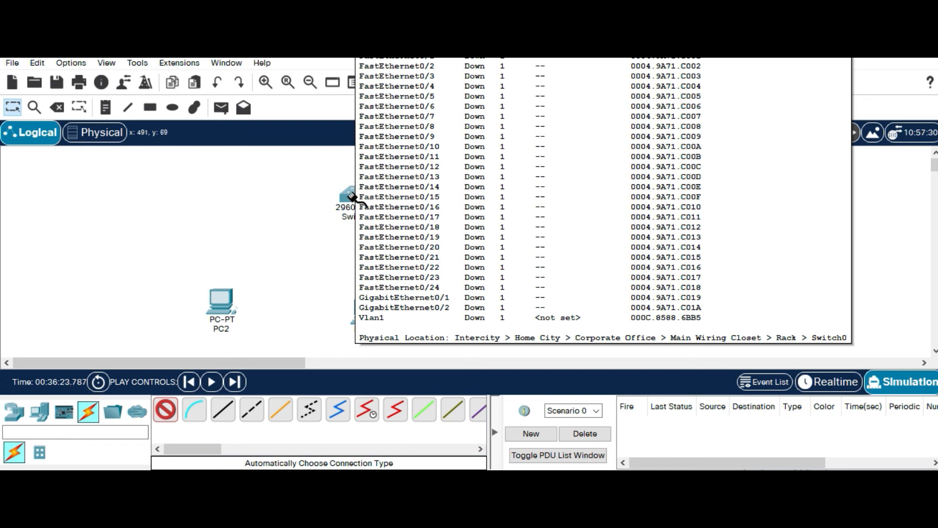
click(352, 197)
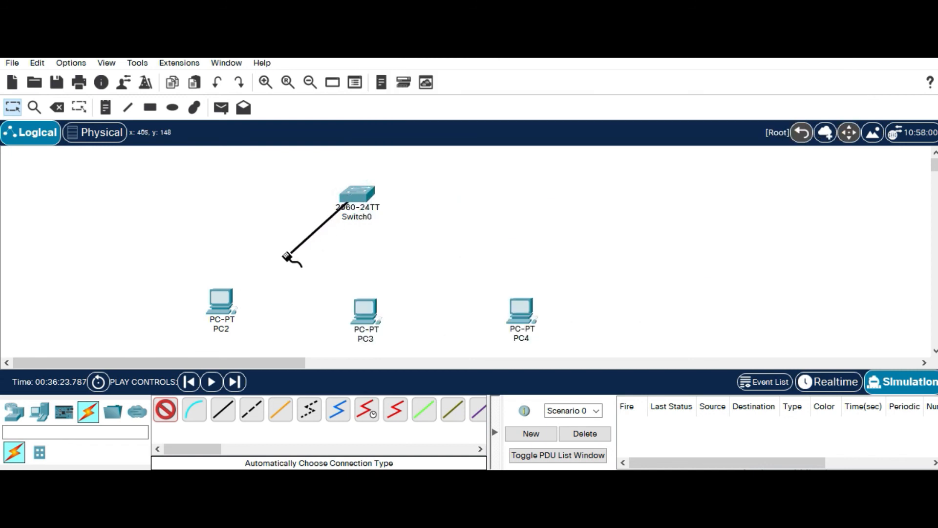
click(226, 305)
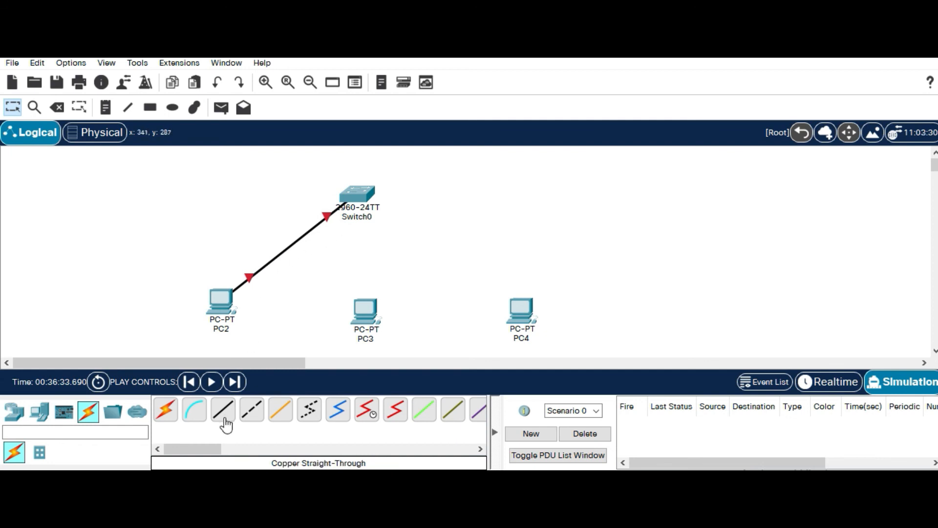
Connect the switch to PC3 and to PC4 with cables of automatically chosen connection type.
click(166, 409)
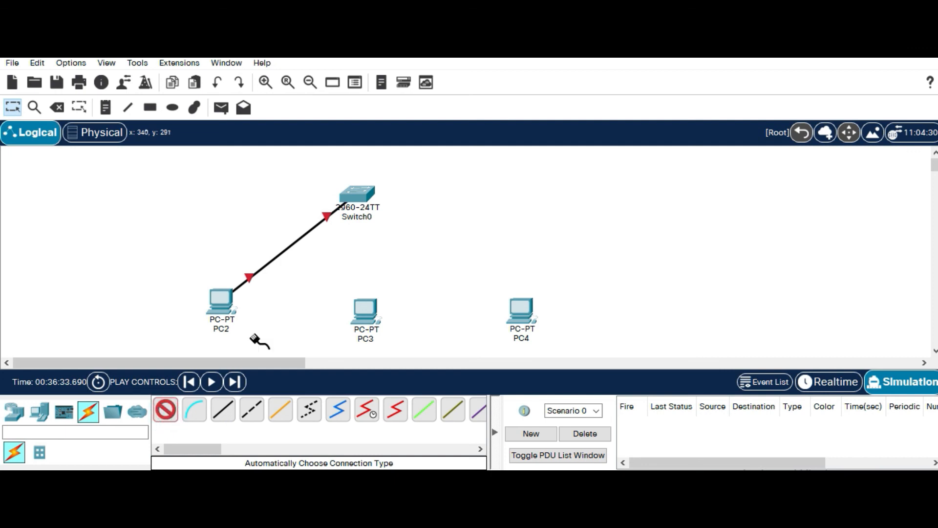
click(357, 196)
click(364, 323)
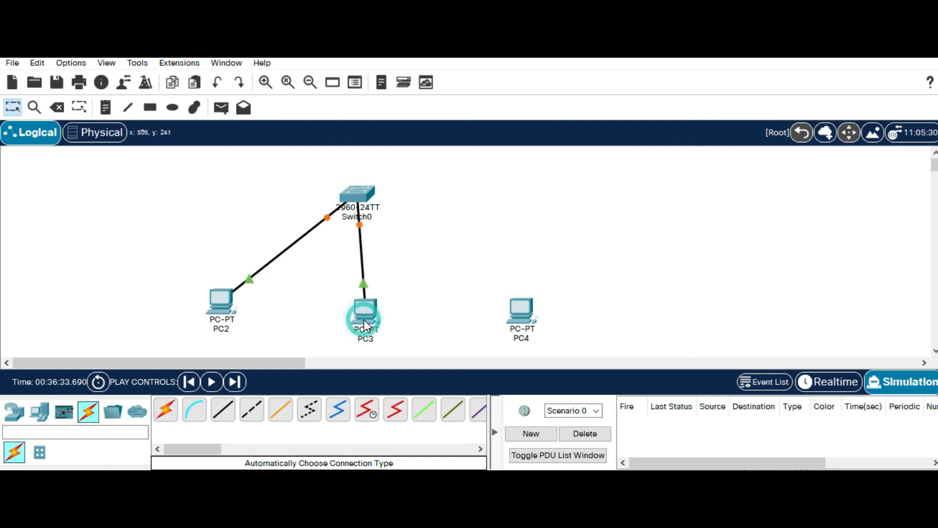
click(166, 410)
click(345, 201)
click(520, 309)
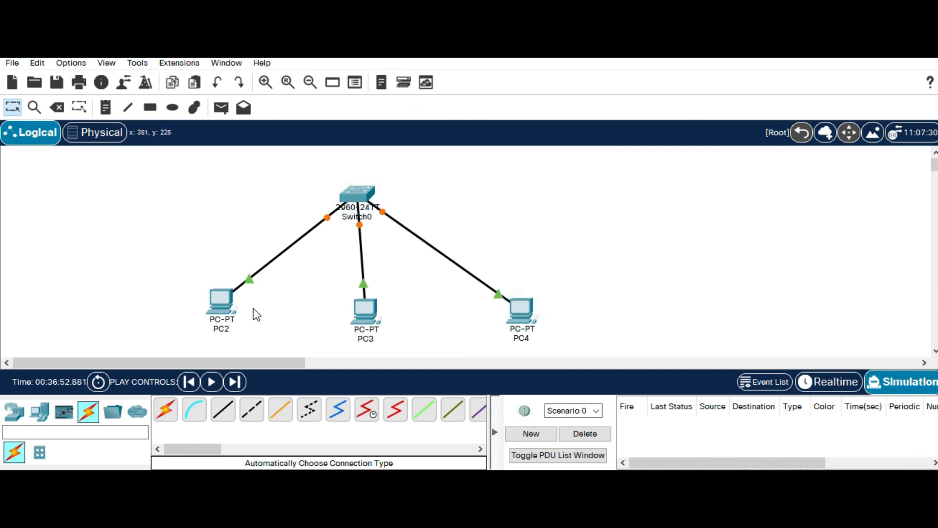
Open the IP configuration of PC2.
click(221, 307)
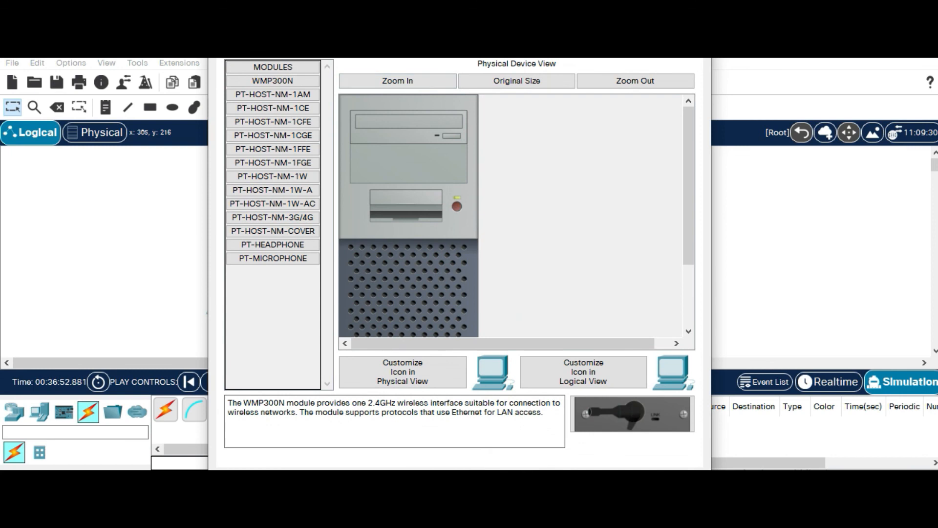
click(293, 48)
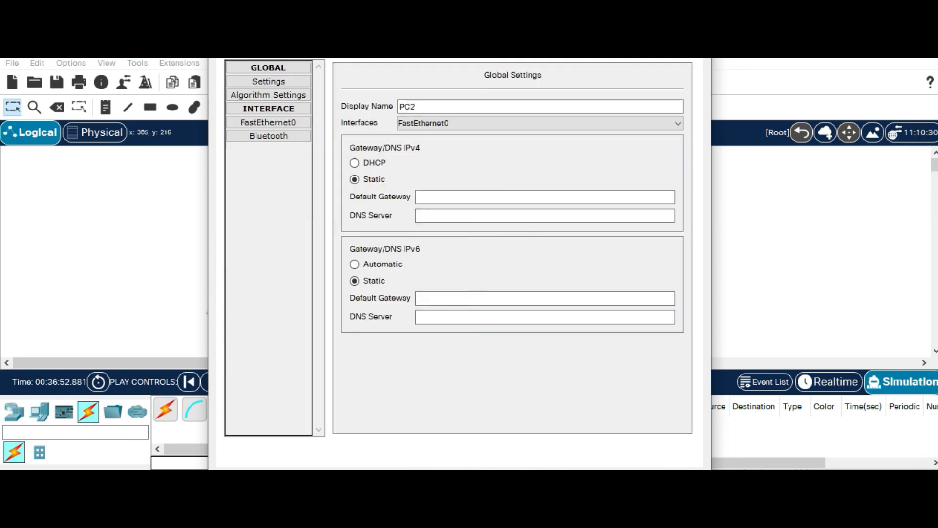
click(333, 48)
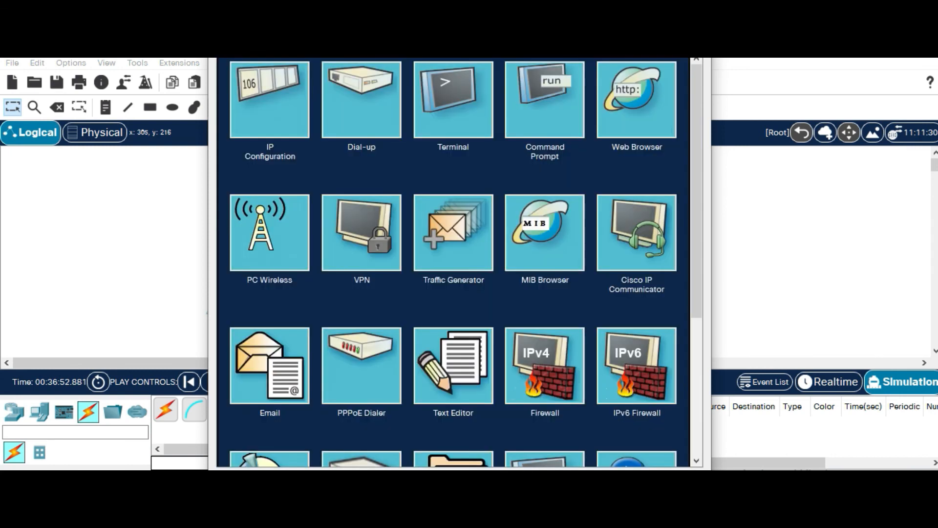
click(278, 93)
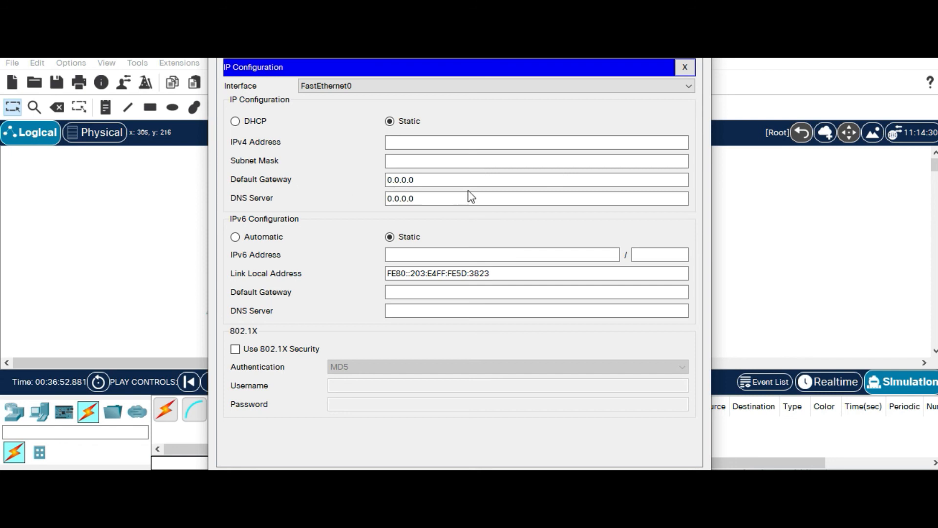
Try to set PC2's IPv4 address to 192.168.1 and to 192.168.2.
click(404, 148)
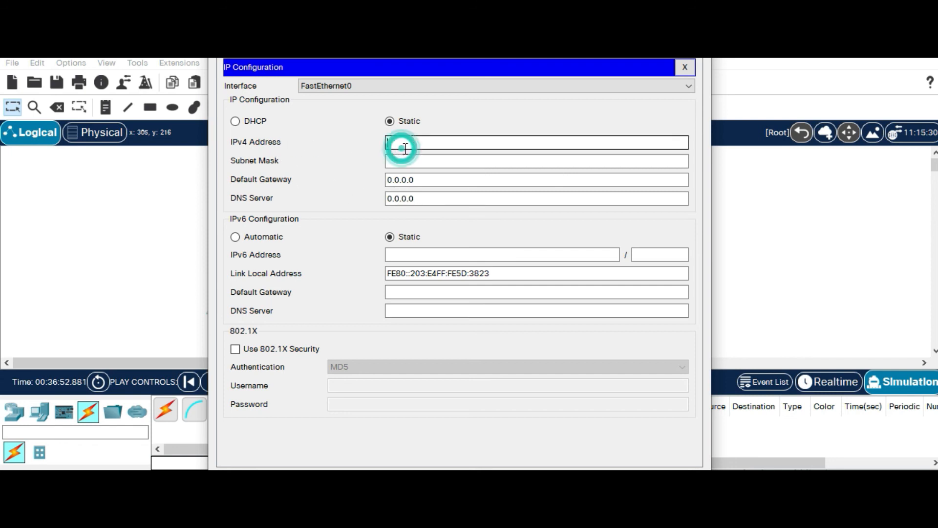
text(192.168.1)
click(418, 158)
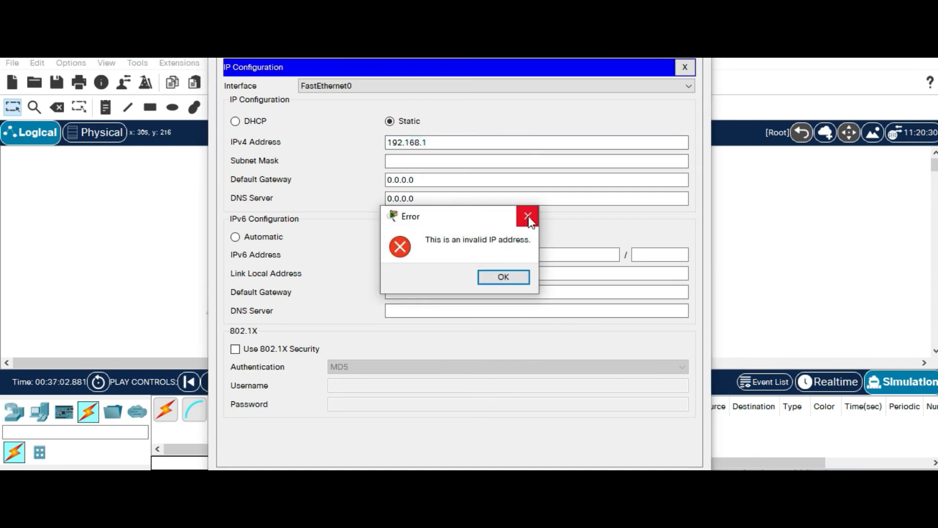
click(529, 216)
click(421, 144)
text(192.168.2)
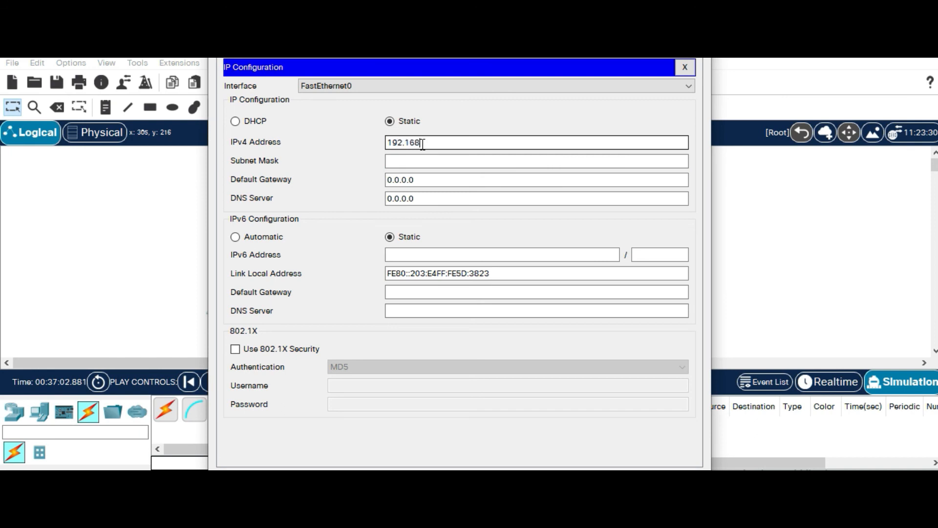
click(425, 162)
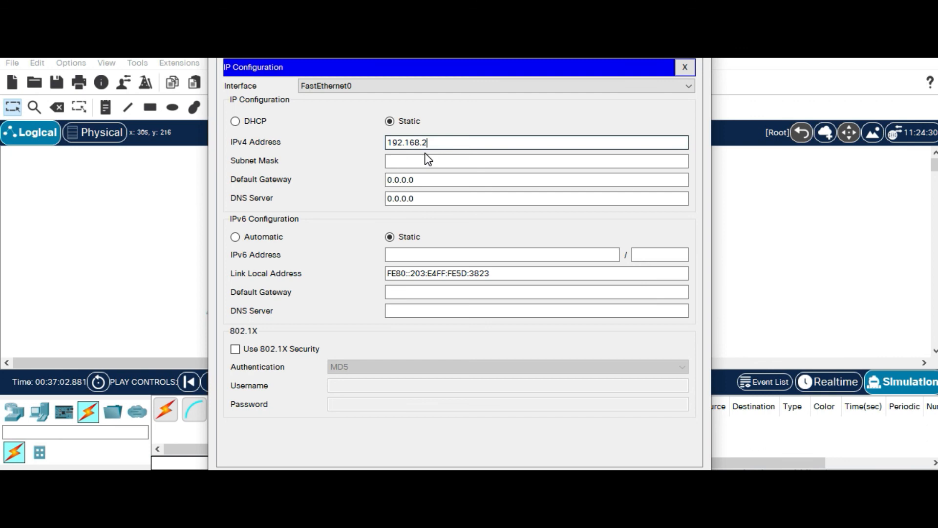
click(519, 277)
Set PC2's IPv4 address to 192.168.1.3 with subnet mask 255.255.255.0, and close its configuration window.
click(438, 143)
text(192.168.1.3)
click(449, 157)
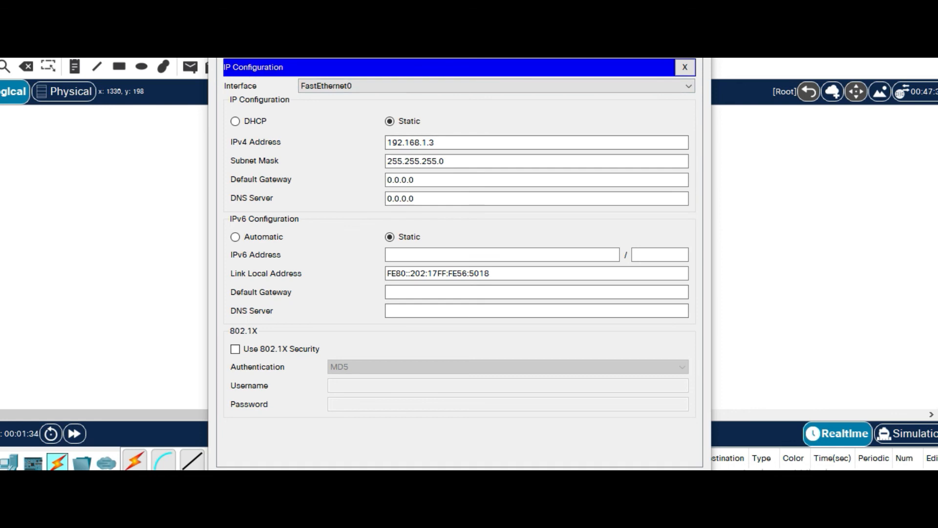
key(alt+F4)
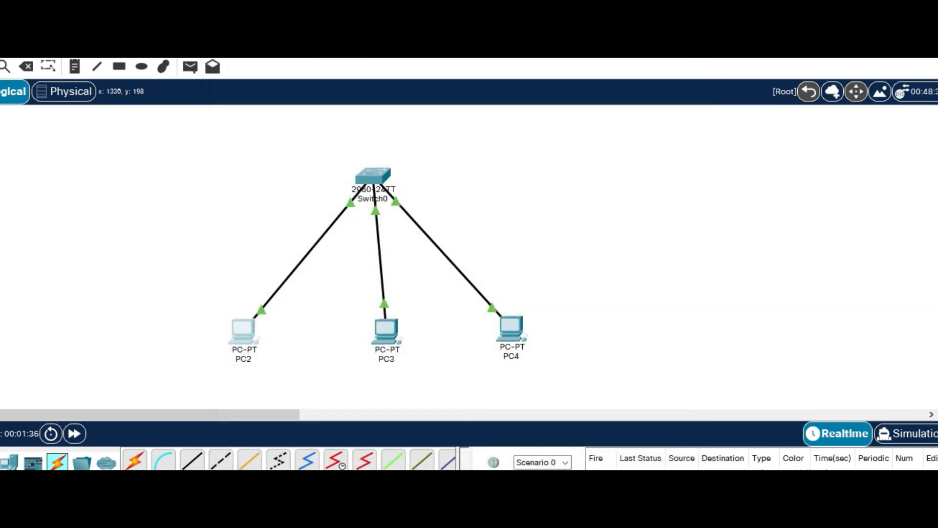
key(super+Down)
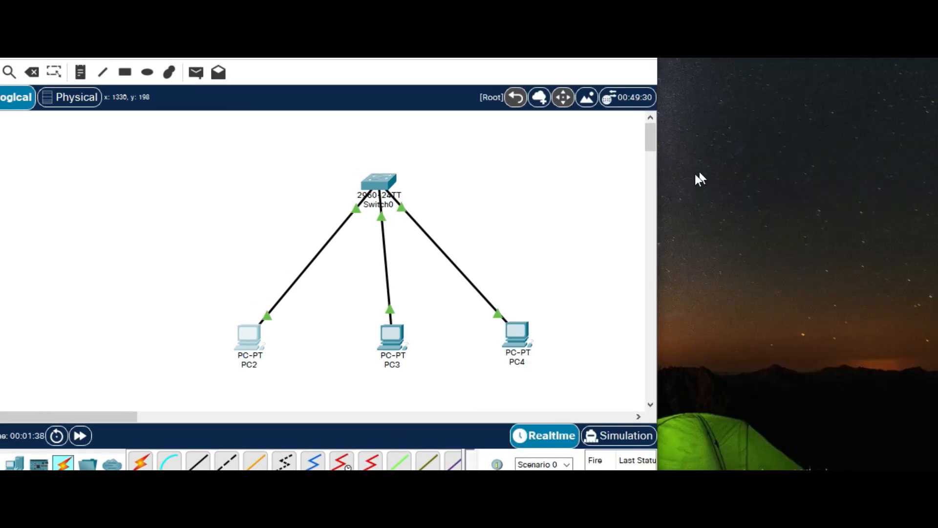
key(super+Up)
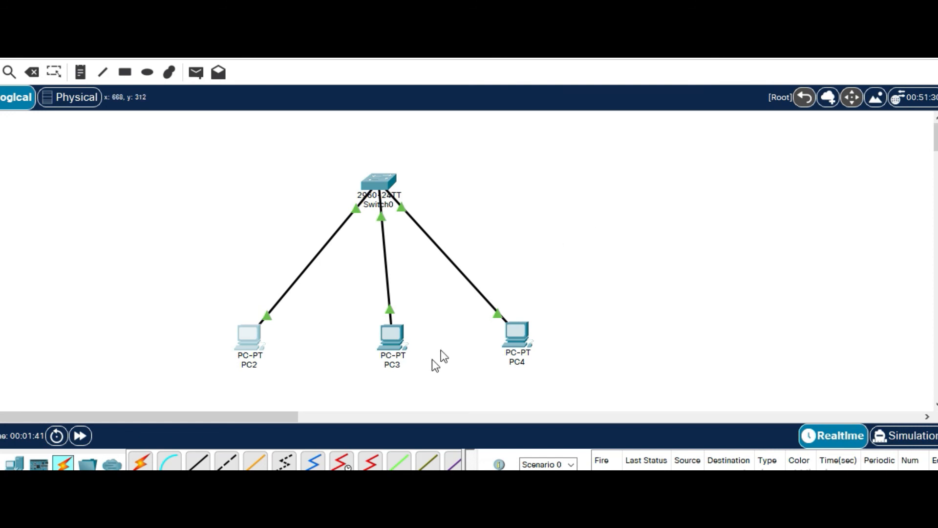
drag(513, 519, 513, 468)
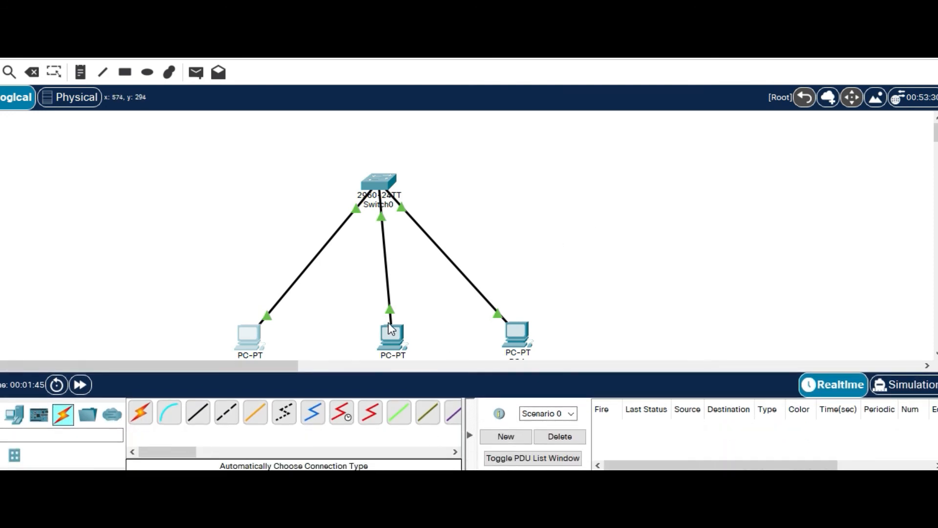
scroll(478, 207, down, 2)
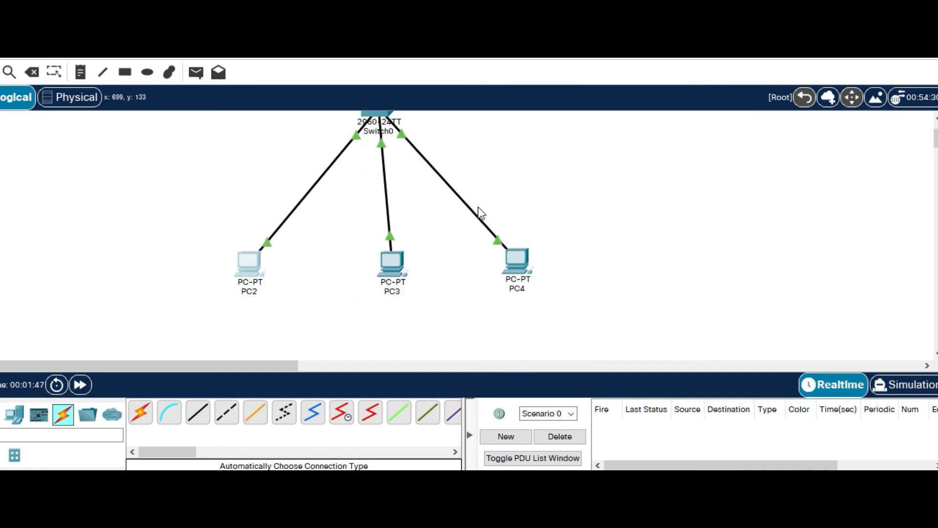
scroll(478, 207, up, 1)
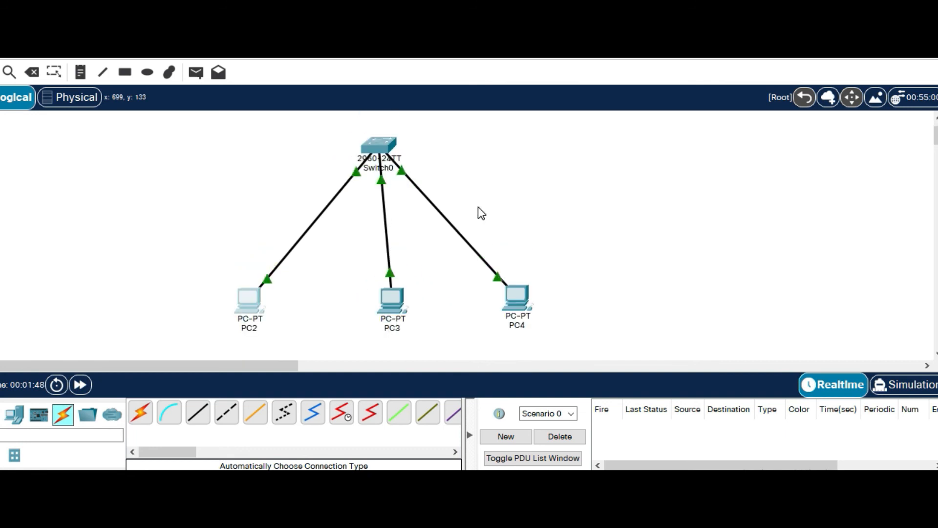
Give PC3 the static IPv4 address 192.168.1.4 with subnet mask 255.255.255.0, and close its configuration.
click(391, 299)
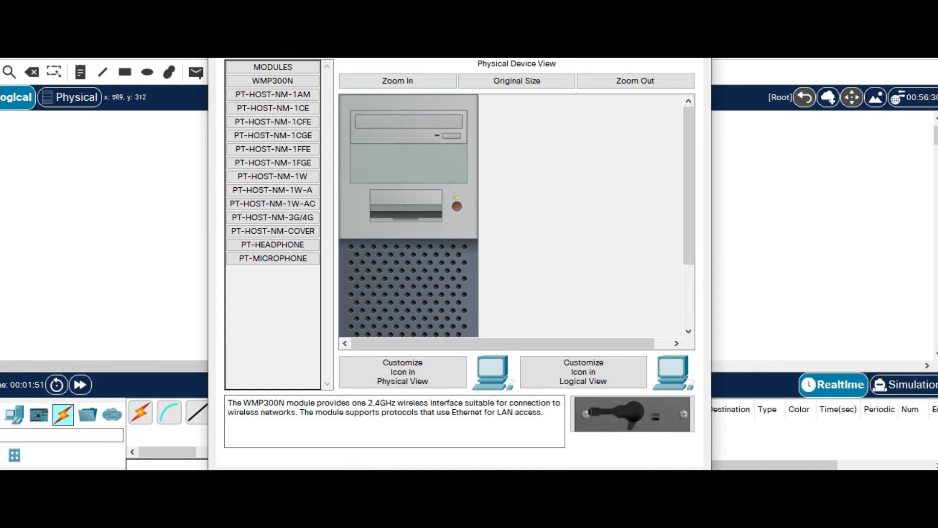
click(309, 66)
click(284, 86)
click(404, 144)
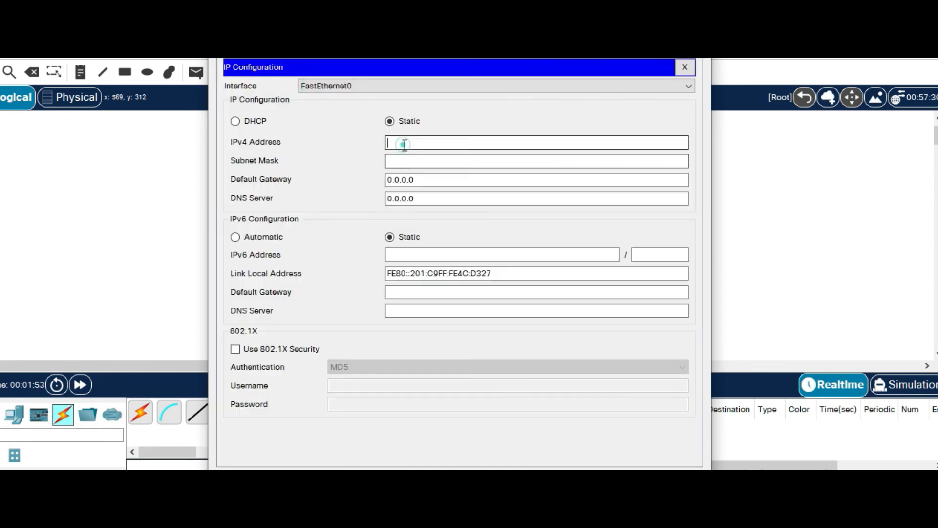
text(192)
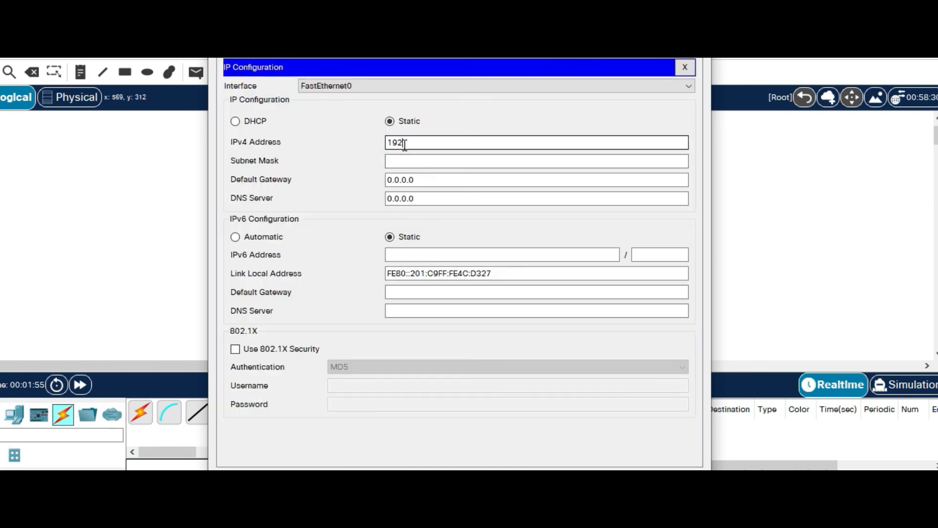
text(.168.1.4)
click(464, 161)
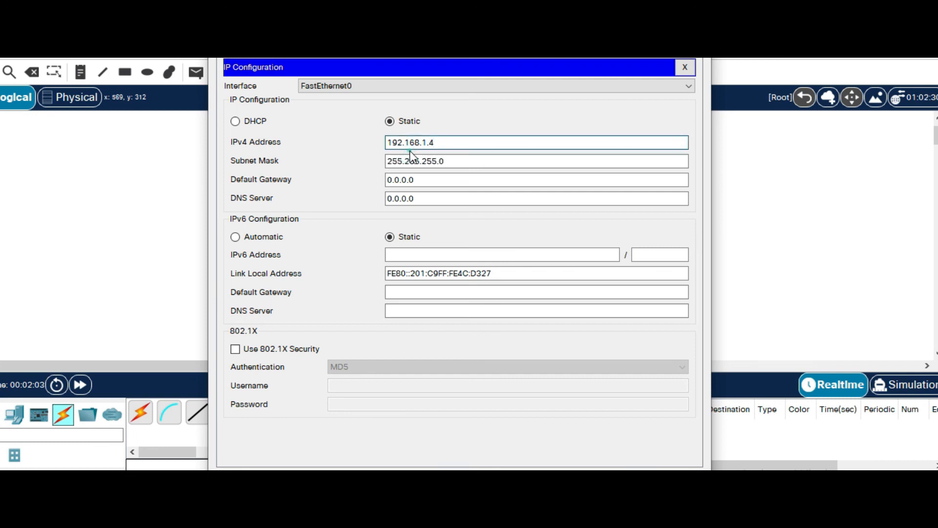
click(684, 67)
Give PC4 the static IPv4 address 192.168.1.5 with subnet mask 255.255.255.0, and close its configuration window.
click(506, 299)
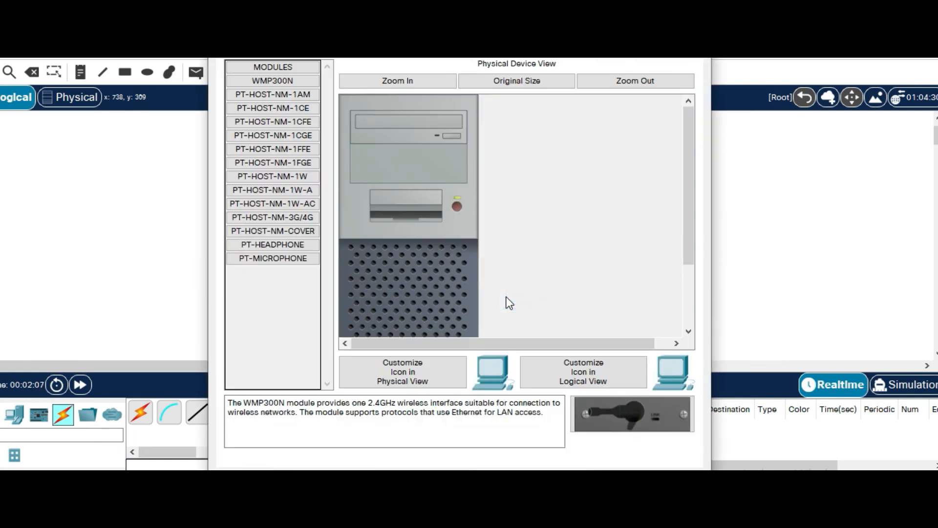
click(331, 55)
click(370, 55)
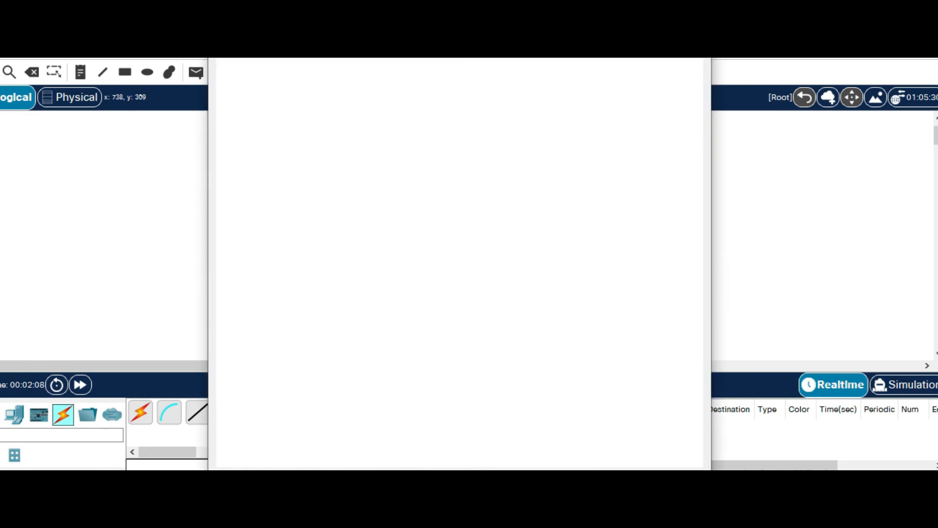
click(268, 84)
click(435, 142)
text(192.)
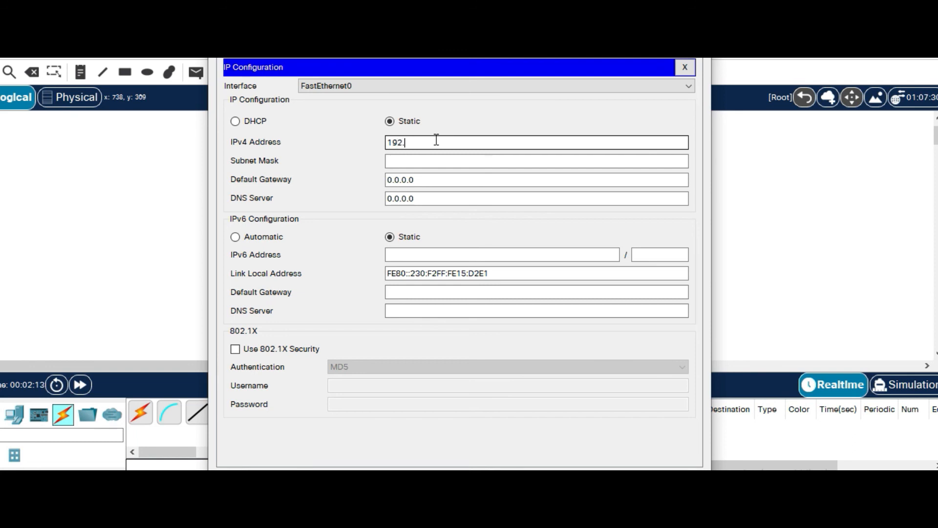
text(168.1.5)
click(435, 157)
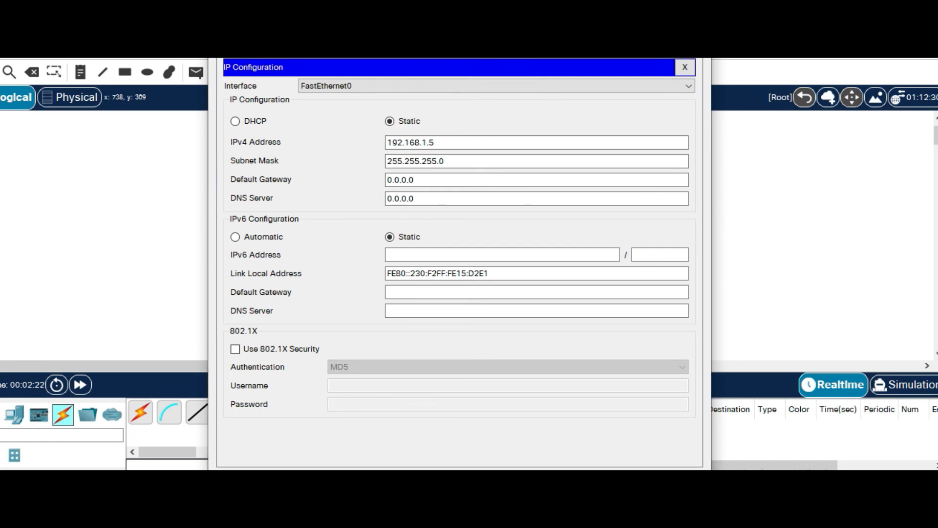
click(697, 28)
click(584, 269)
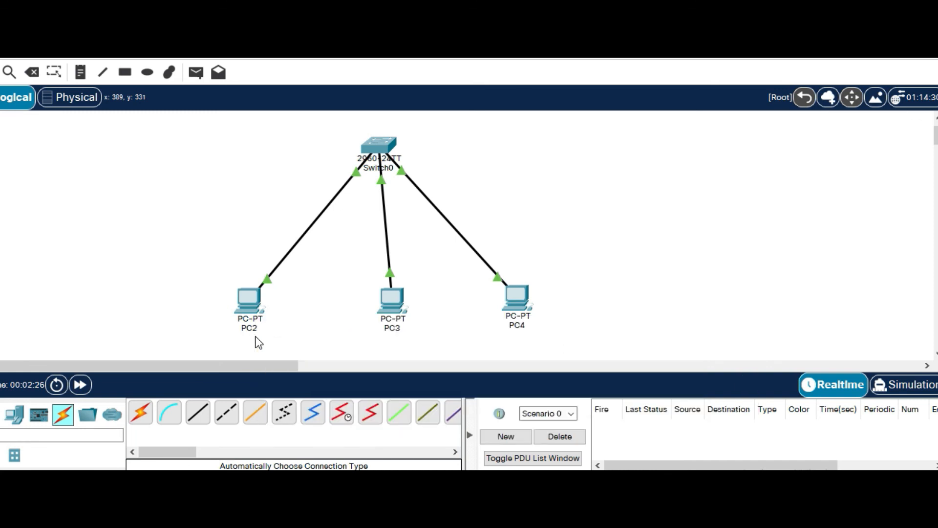
Ping PC3 at 192.168.1.4 from PC2's command prompt.
mouse_move(388, 318)
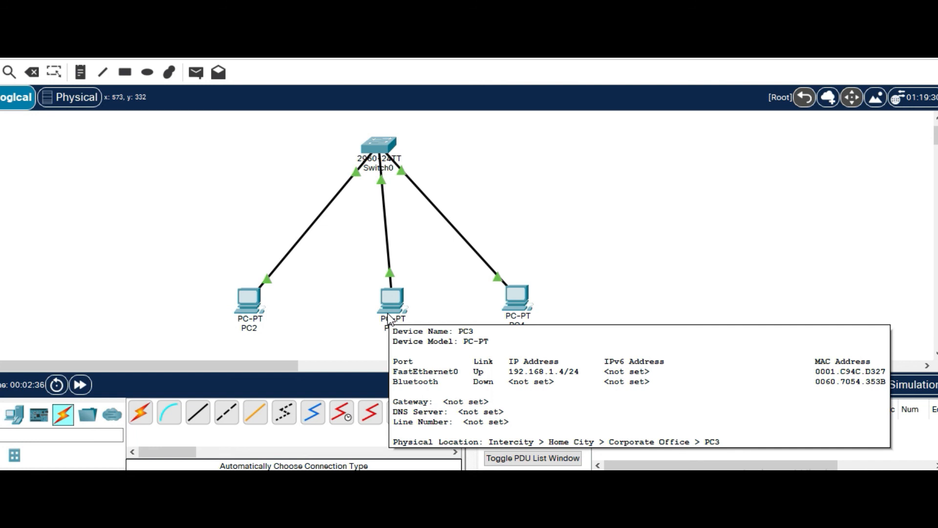
click(253, 301)
click(519, 92)
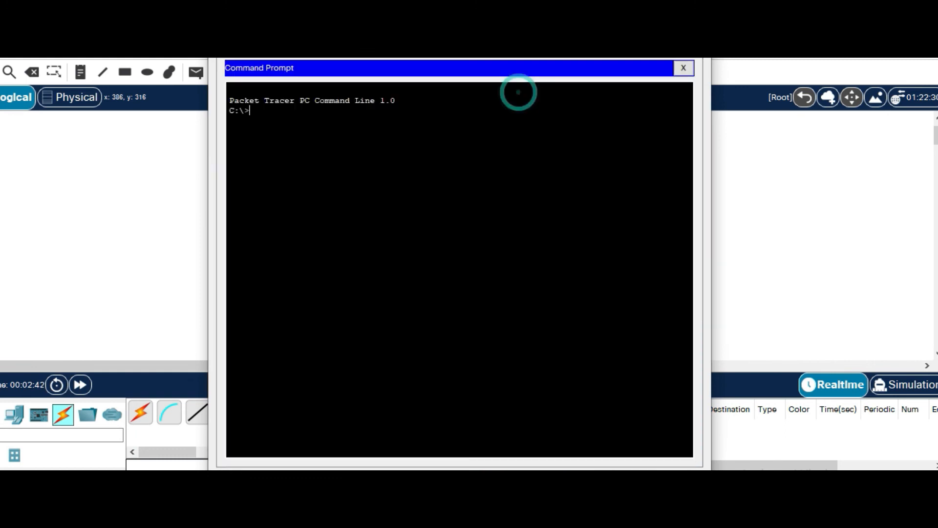
text(pi)
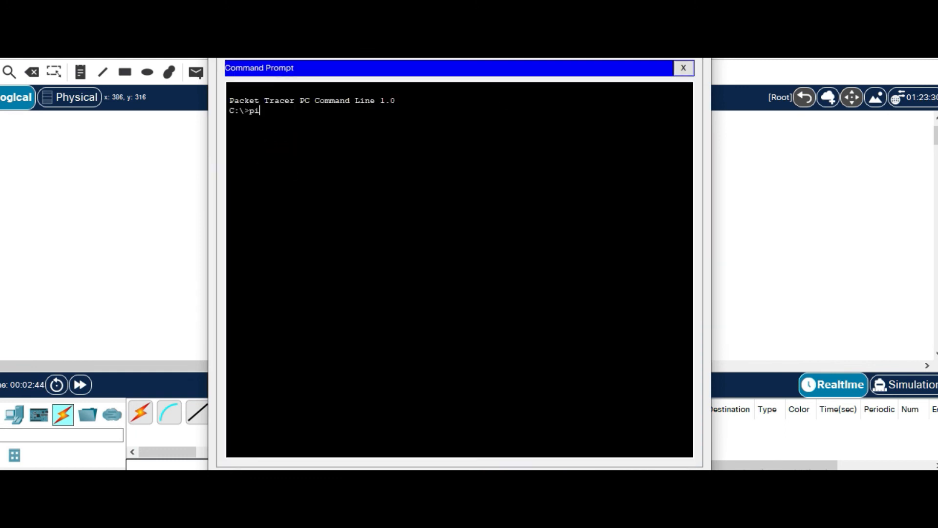
text(ng 192.168.1.4)
key(Return)
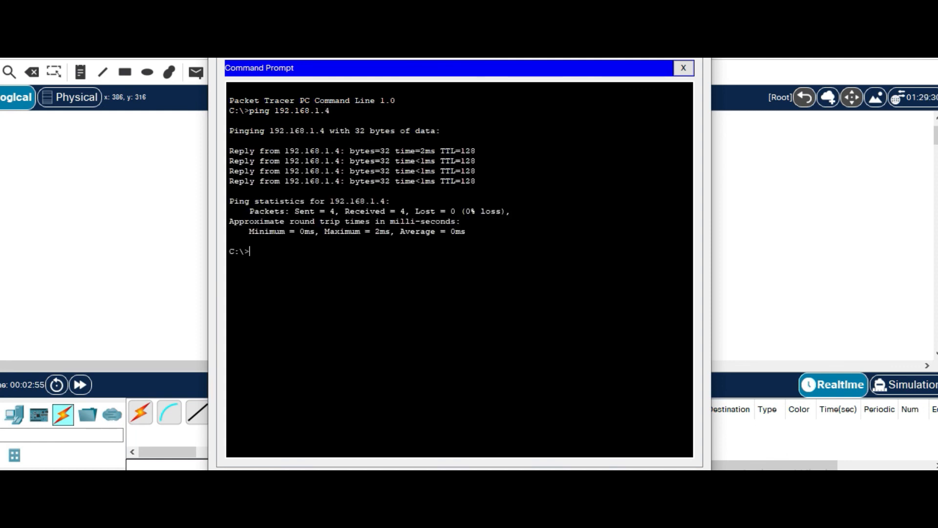
Ping PC4 at 192.168.1.5 from PC2's command prompt, and close the PC2 window.
text(ping 192.168.1.5)
key(Return)
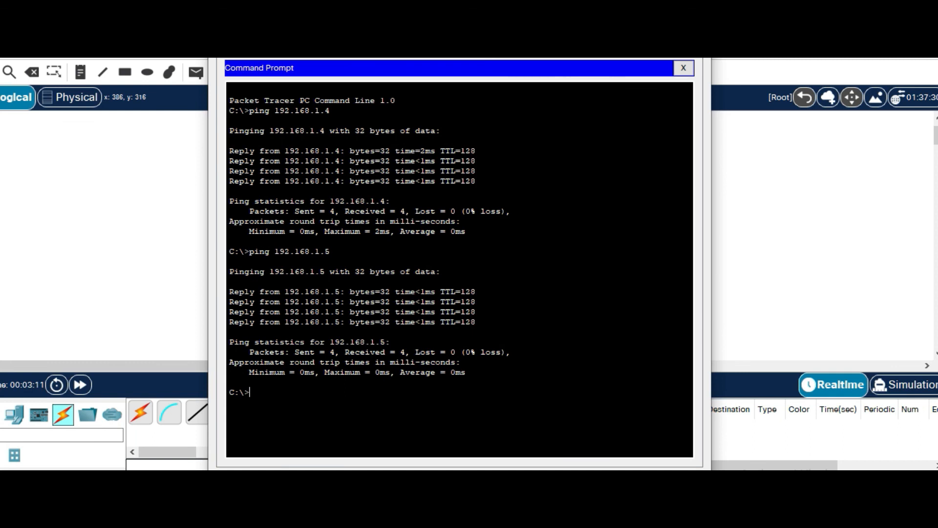
click(698, 28)
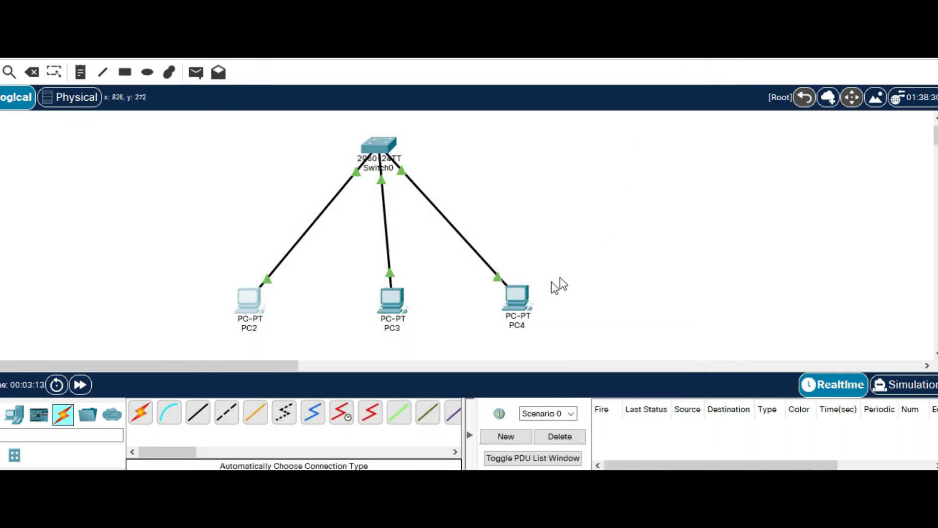